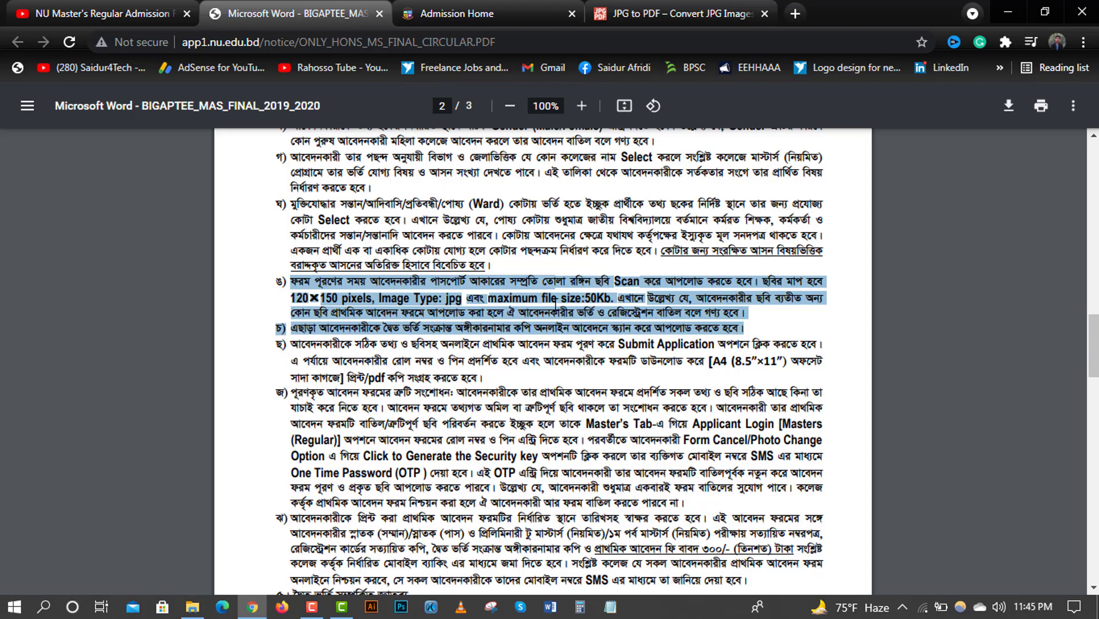
# - On Admission Home, open Honours, then the Master's/MAS/Ad. tab to show Masters (Regular) and (Professional) links
pyautogui.scroll(15, 555, 303)
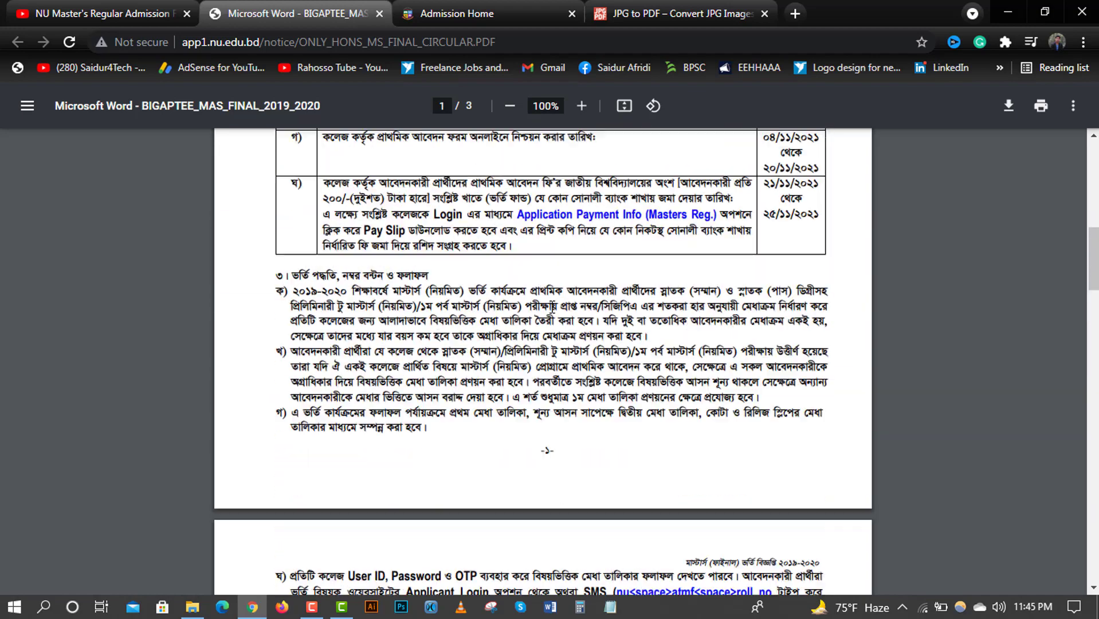
pyautogui.scroll(7, 552, 305)
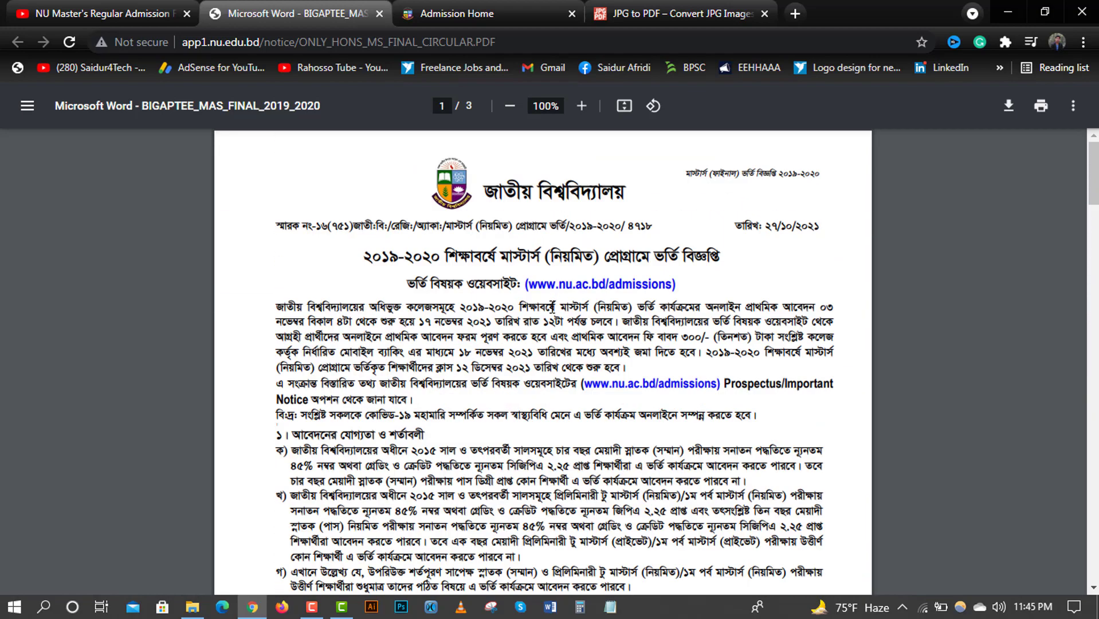
pyautogui.click(466, 12)
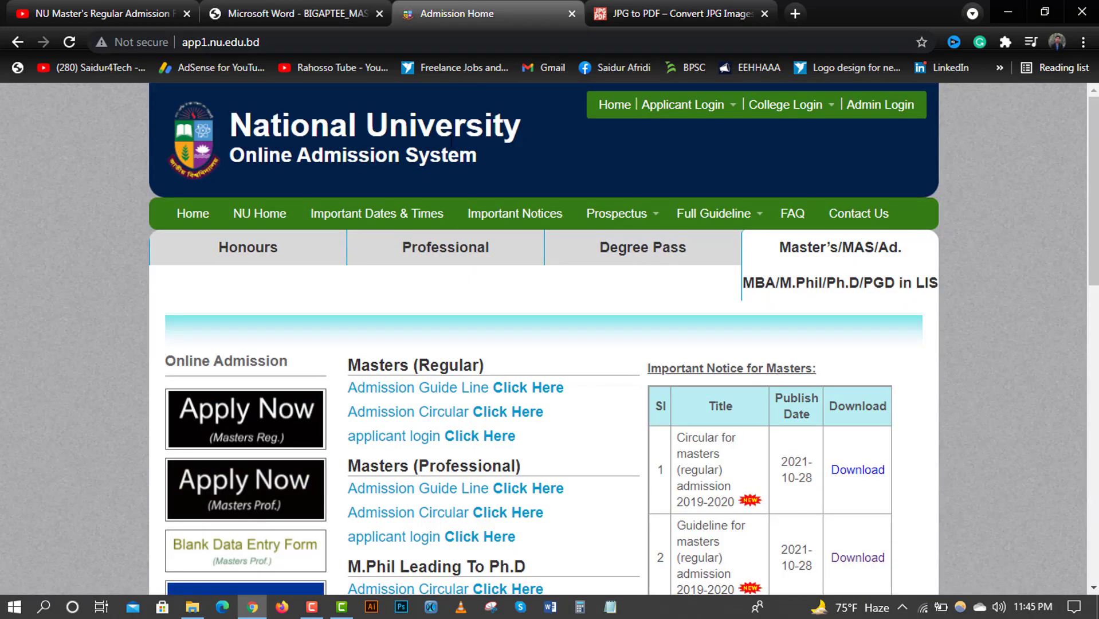
pyautogui.moveTo(261, 42); pyautogui.dragTo(182, 42)
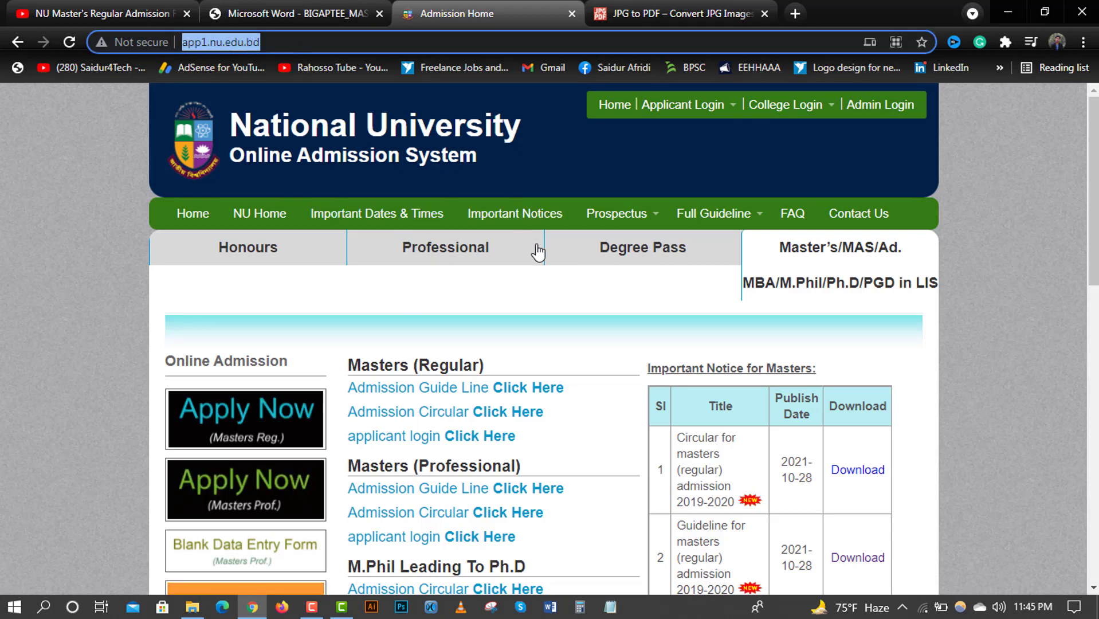
pyautogui.click(286, 263)
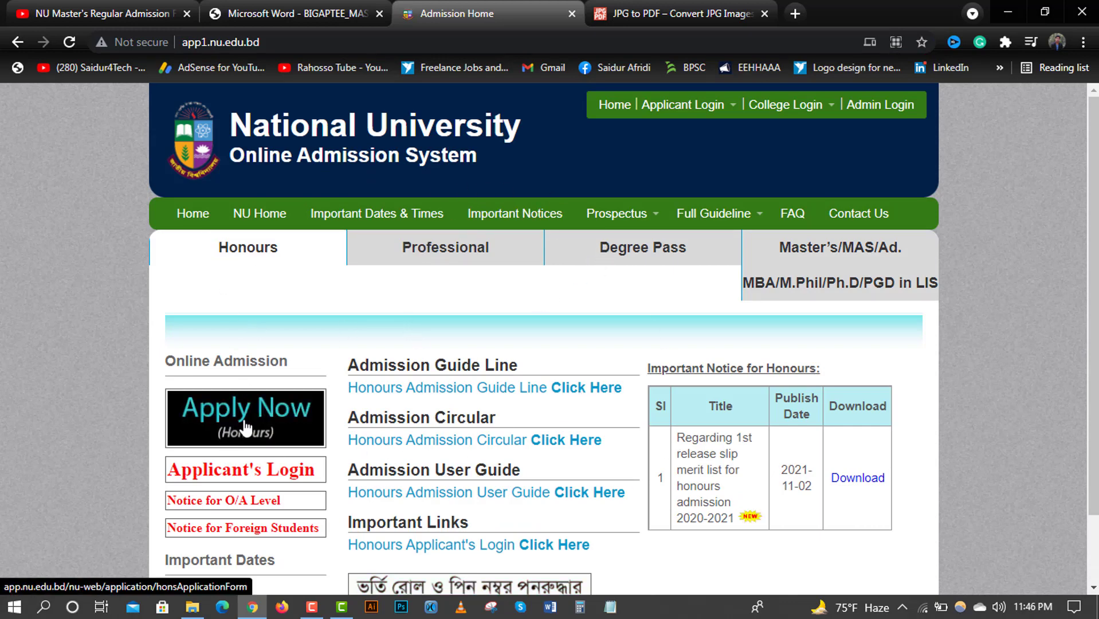
pyautogui.scroll(-1, 269, 427)
pyautogui.scroll(1, 247, 413)
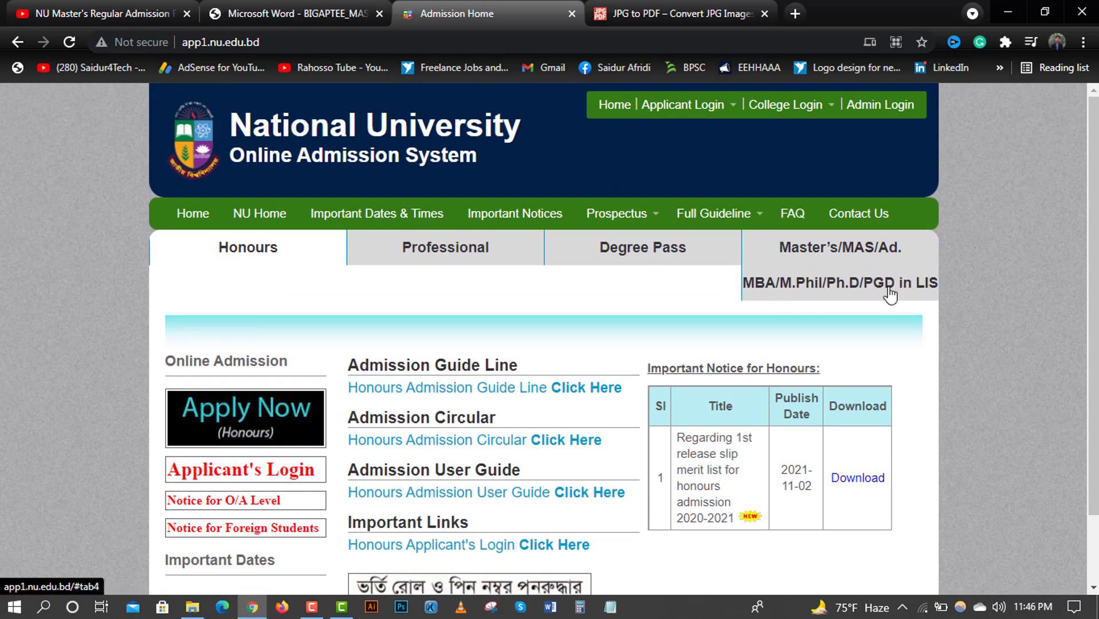
pyautogui.click(856, 259)
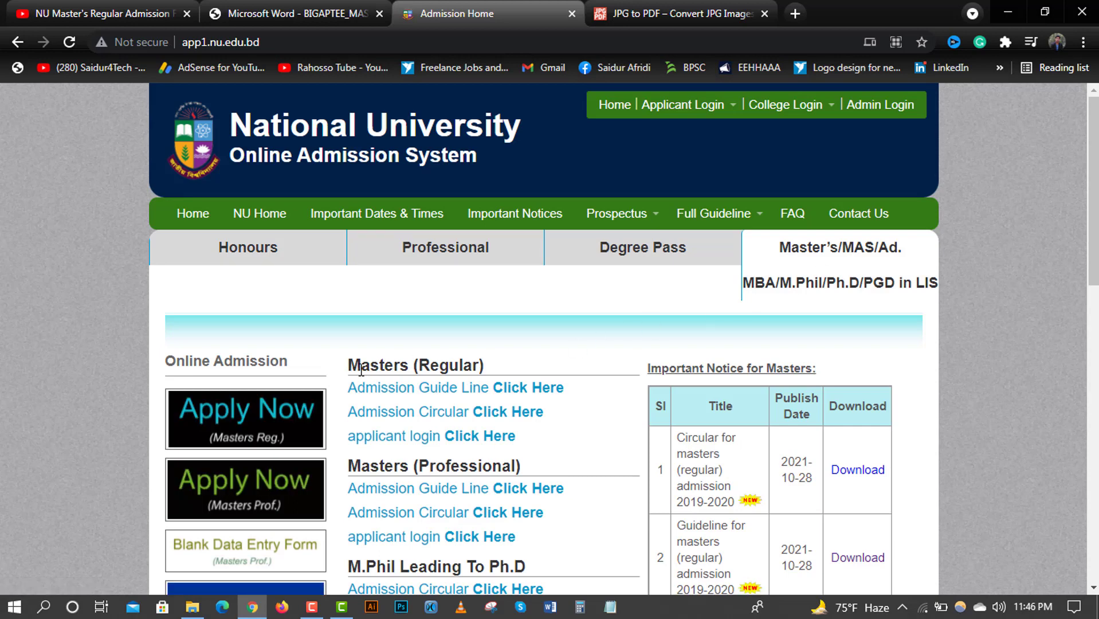
pyautogui.moveTo(357, 369); pyautogui.dragTo(495, 369)
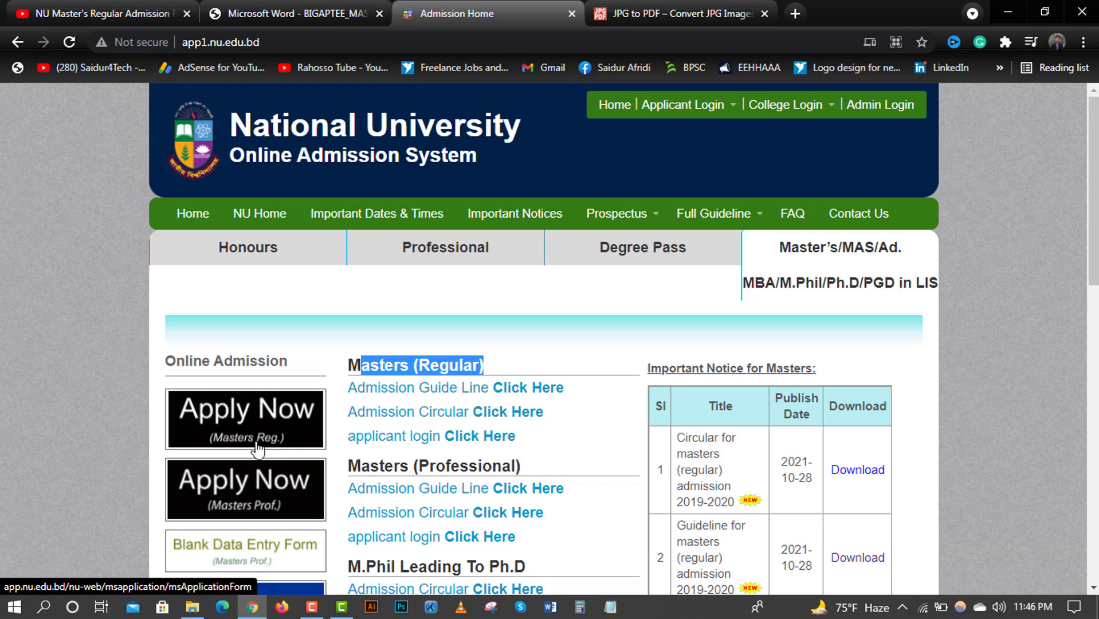
# - Start a Masters (Regular) application, keep Honours selected, and continue to Hons or Equivalent Information
pyautogui.click(247, 446)
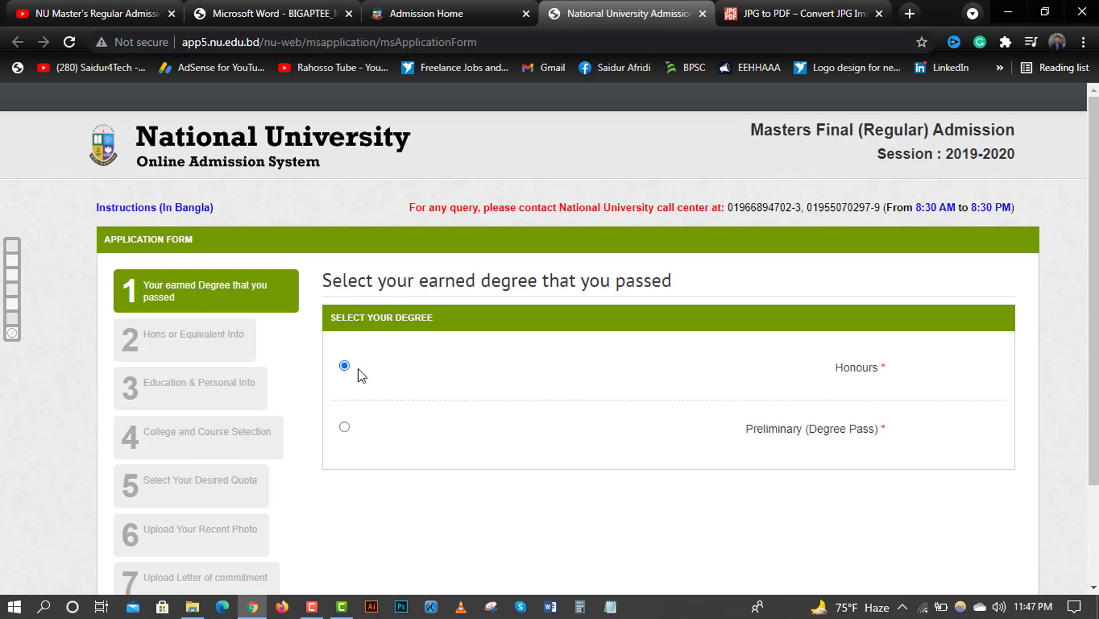
pyautogui.scroll(-2, 403, 374)
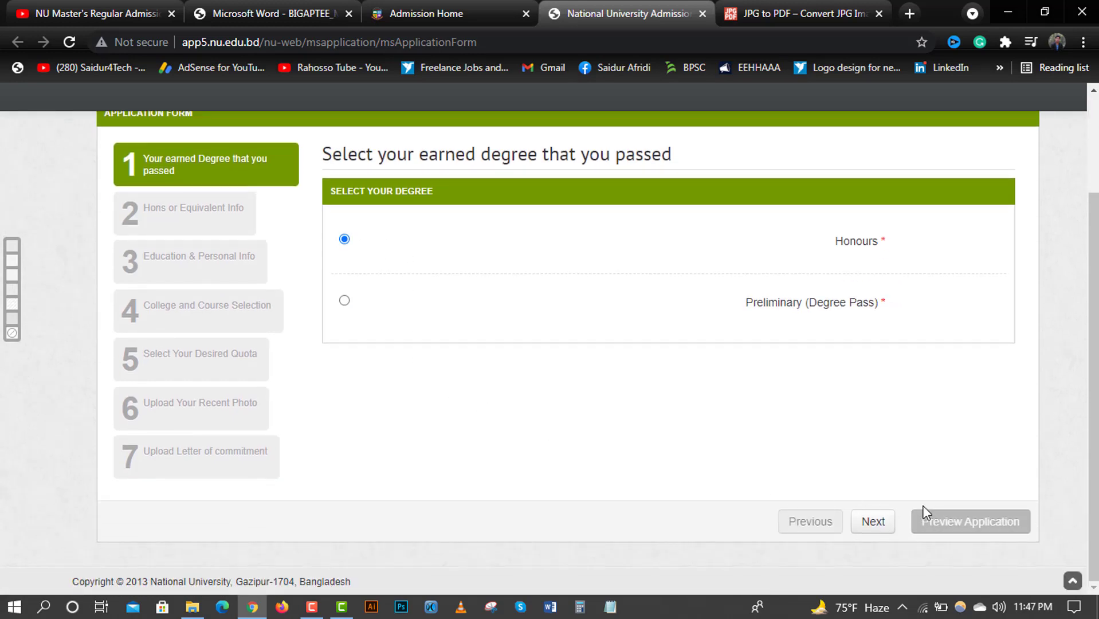
pyautogui.click(874, 523)
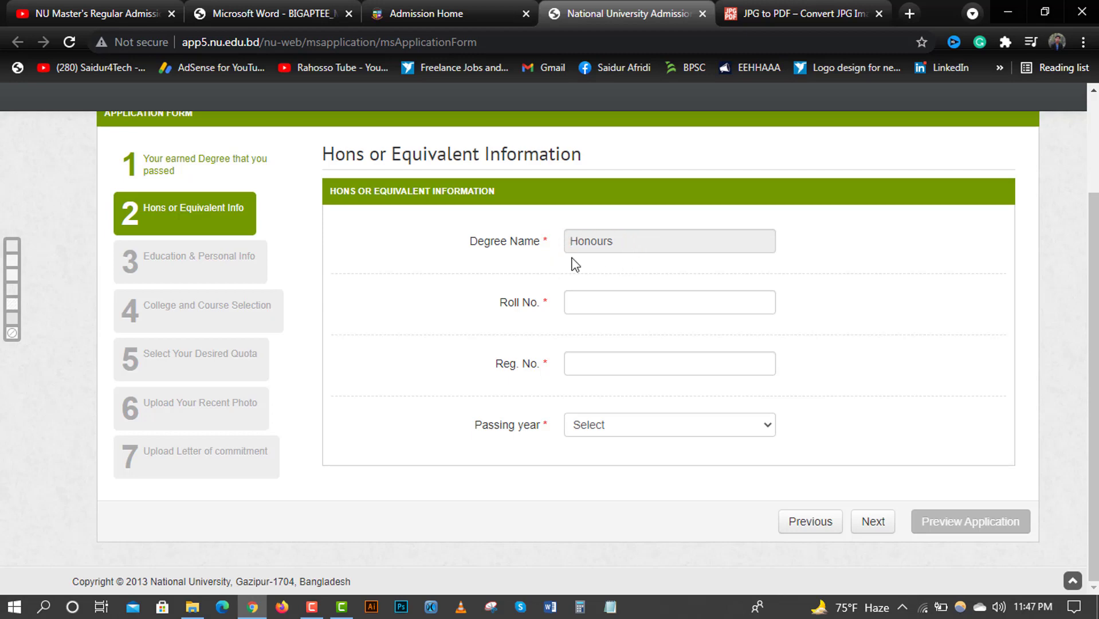
# - Enter the Honours roll number, paste the registration number, choose passing year 2019, and continue
pyautogui.click(601, 306)
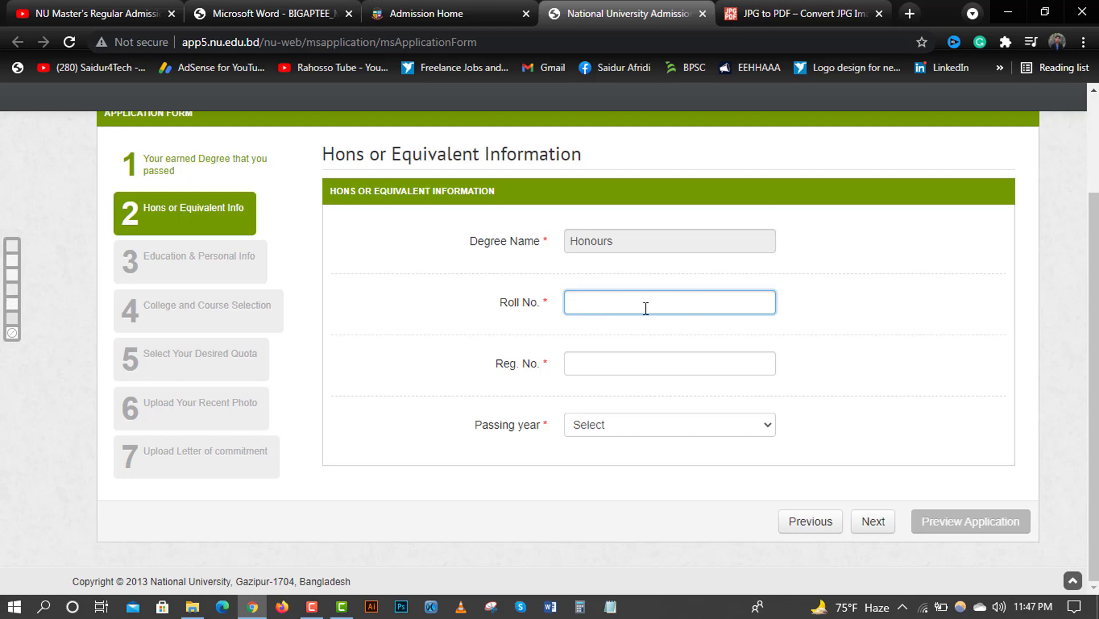
pyautogui.write('9015402')
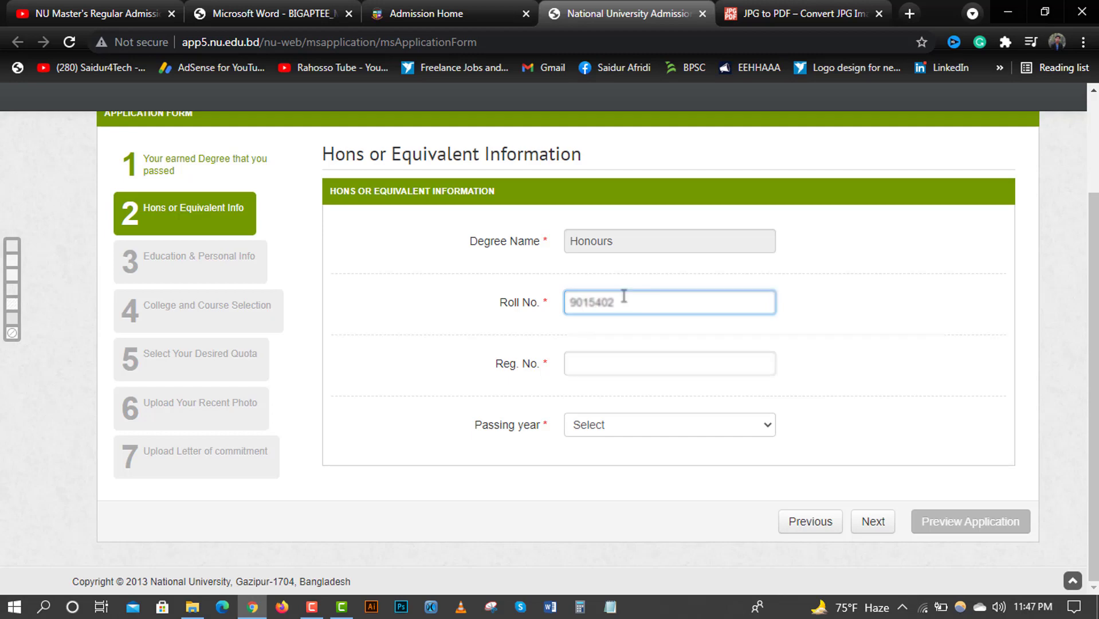
pyautogui.click(571, 366)
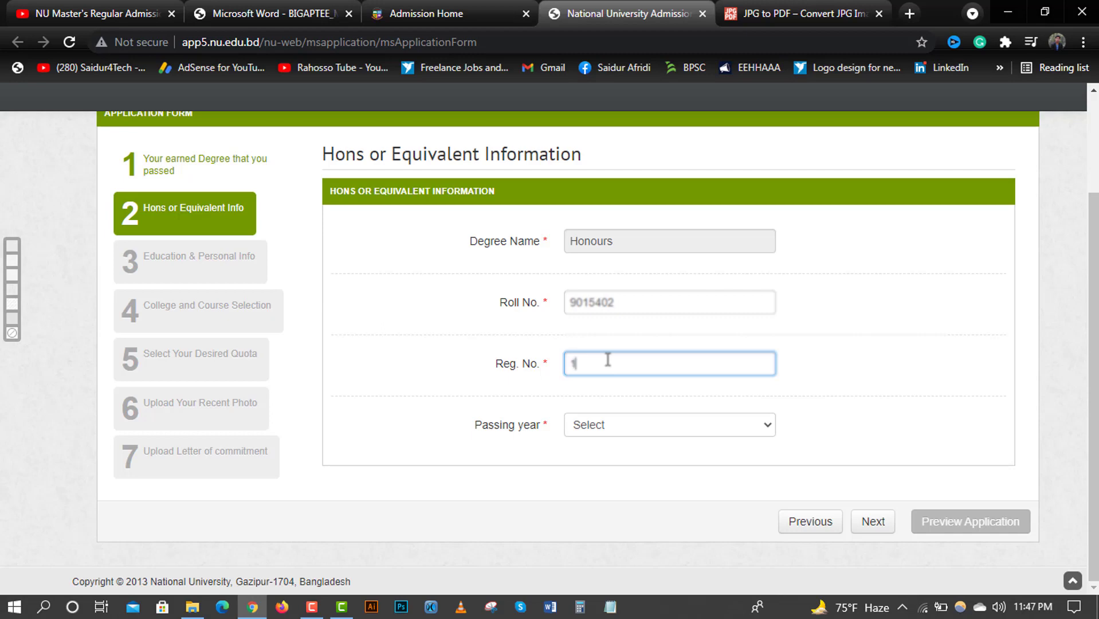
pyautogui.hotkey('ctrl', 'v')
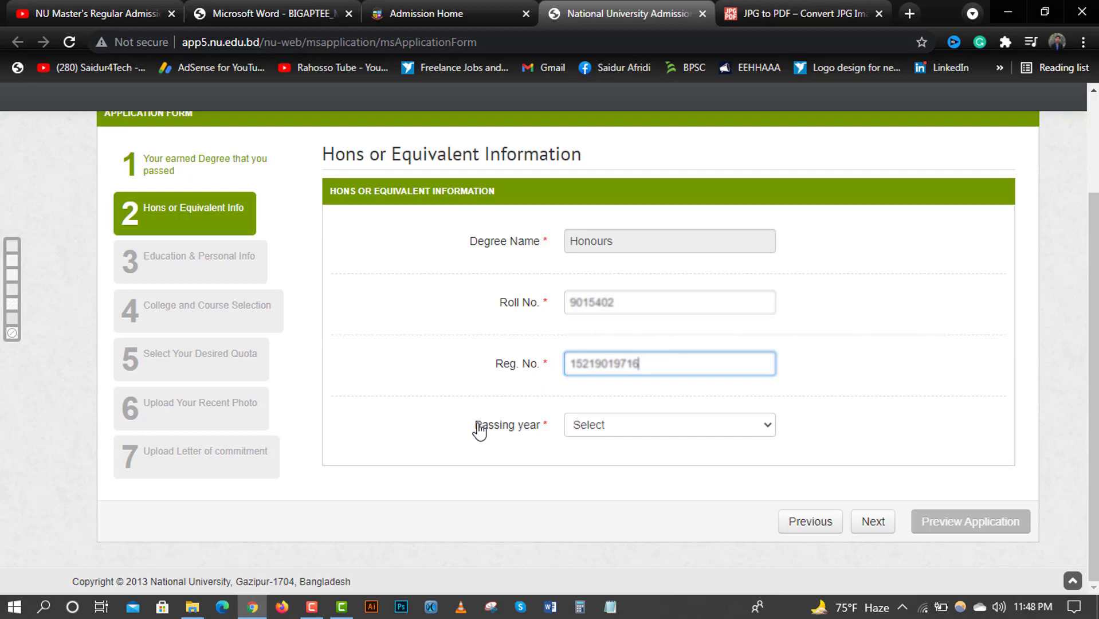
pyautogui.click(766, 426)
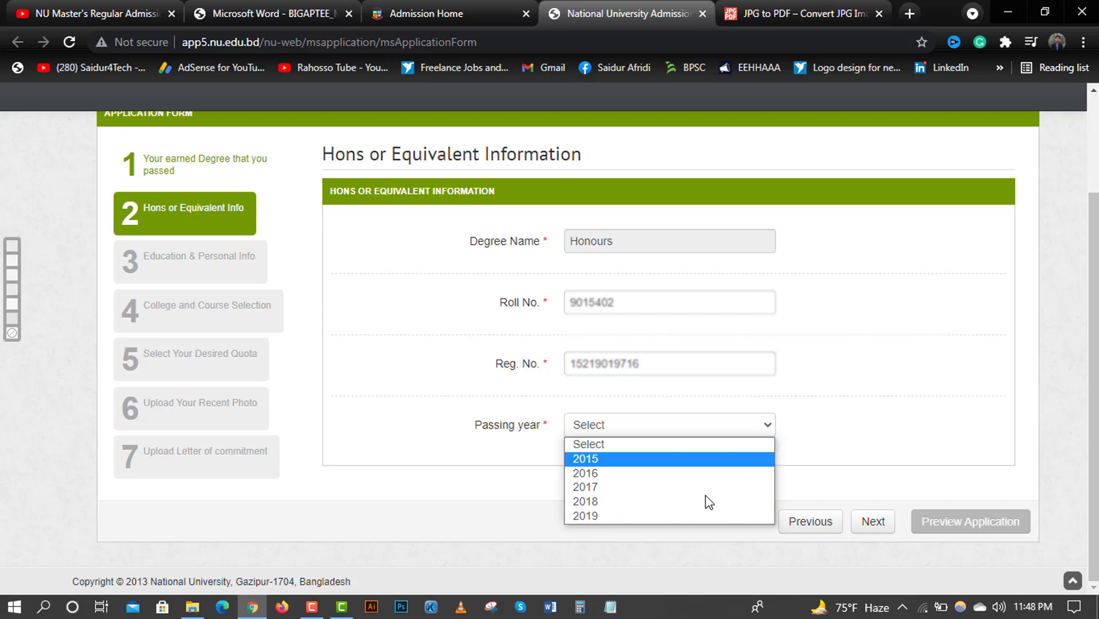
pyautogui.click(643, 518)
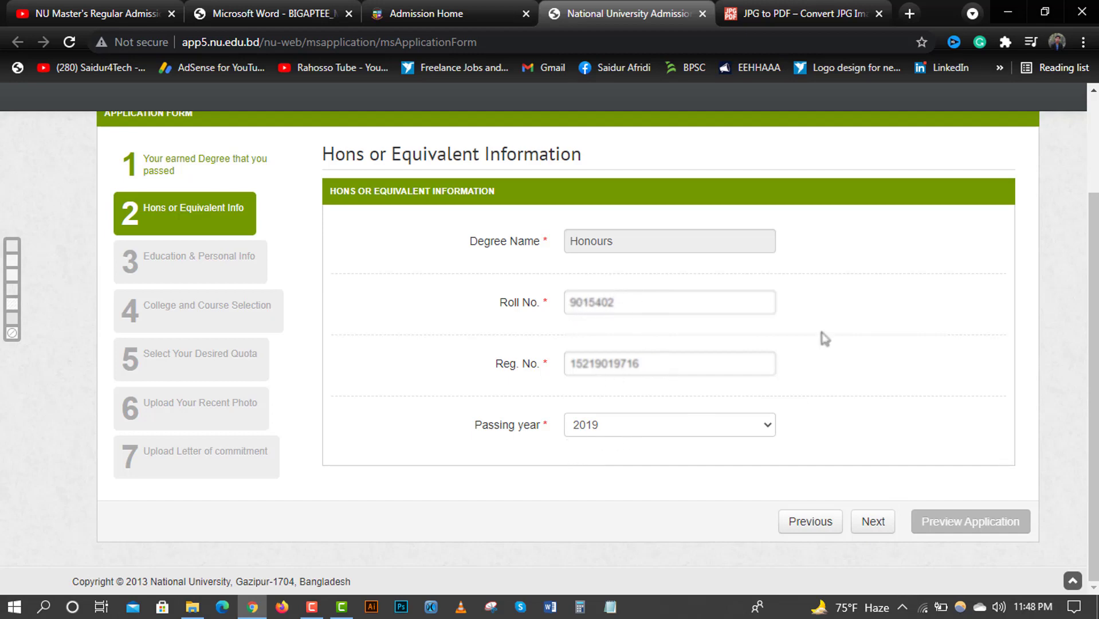
pyautogui.click(874, 523)
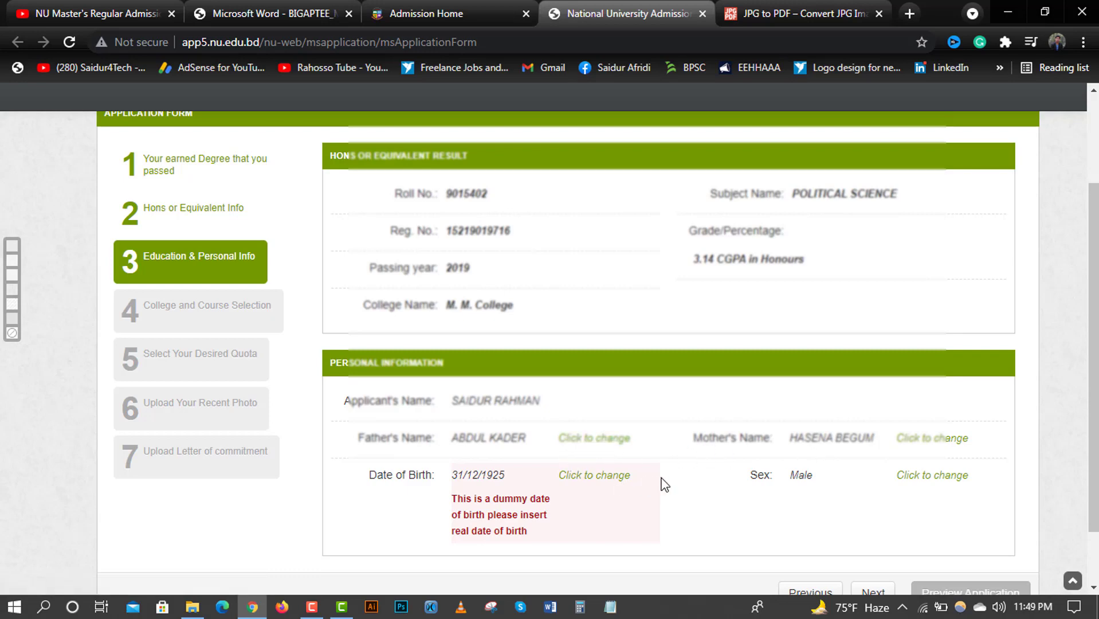
# - Confirm changing the dummy 1925 date of birth and pick the applicant's real birth date in the calendar
pyautogui.scroll(-1, 665, 484)
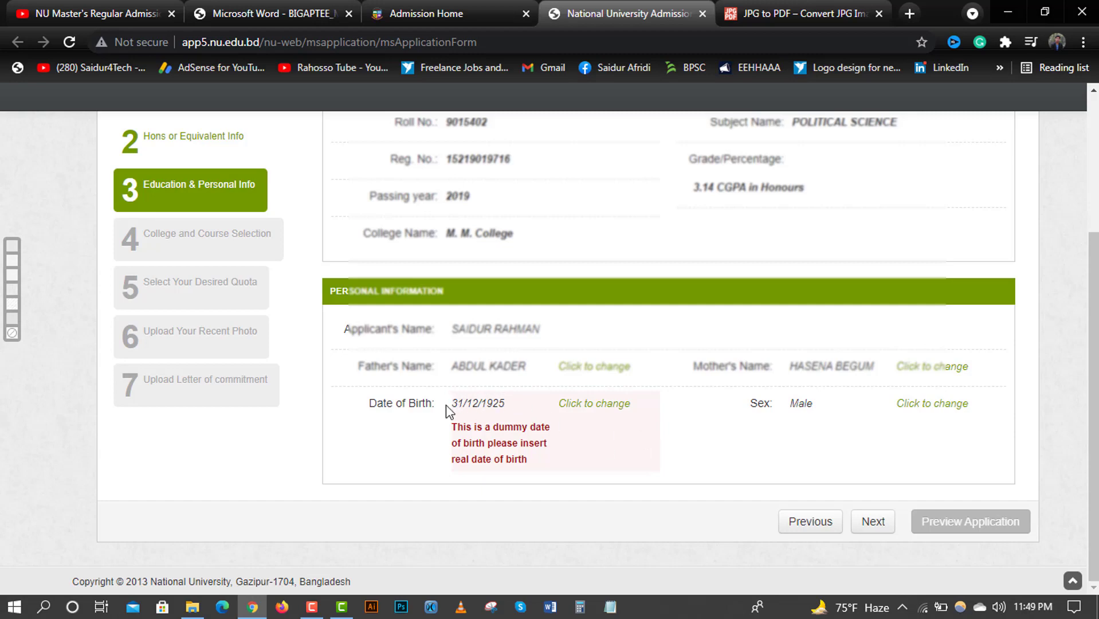
pyautogui.click(588, 409)
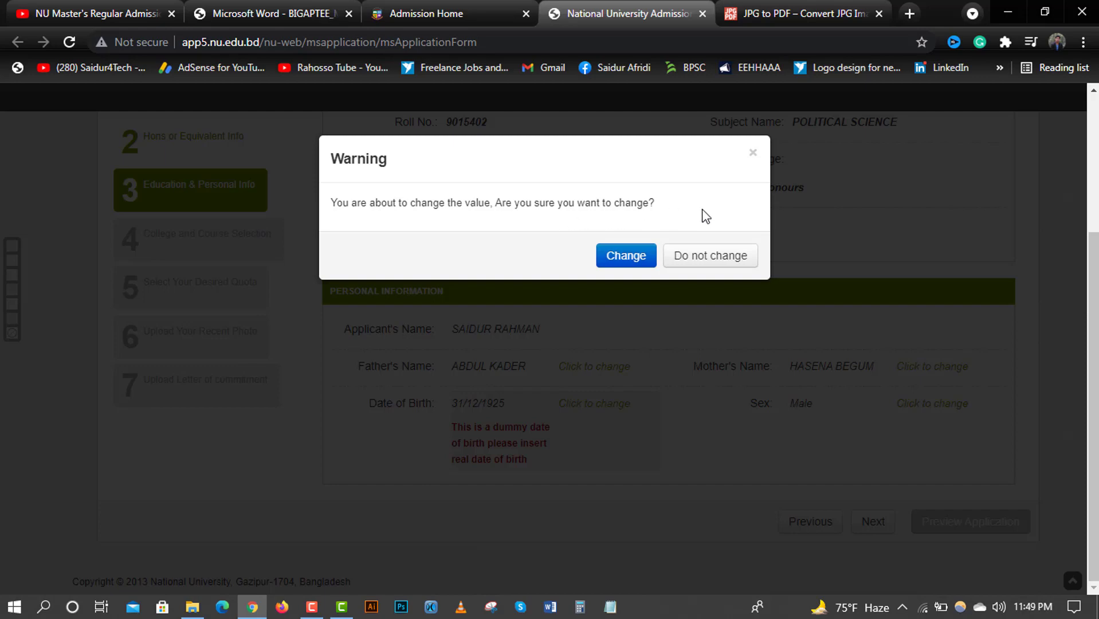
pyautogui.click(634, 258)
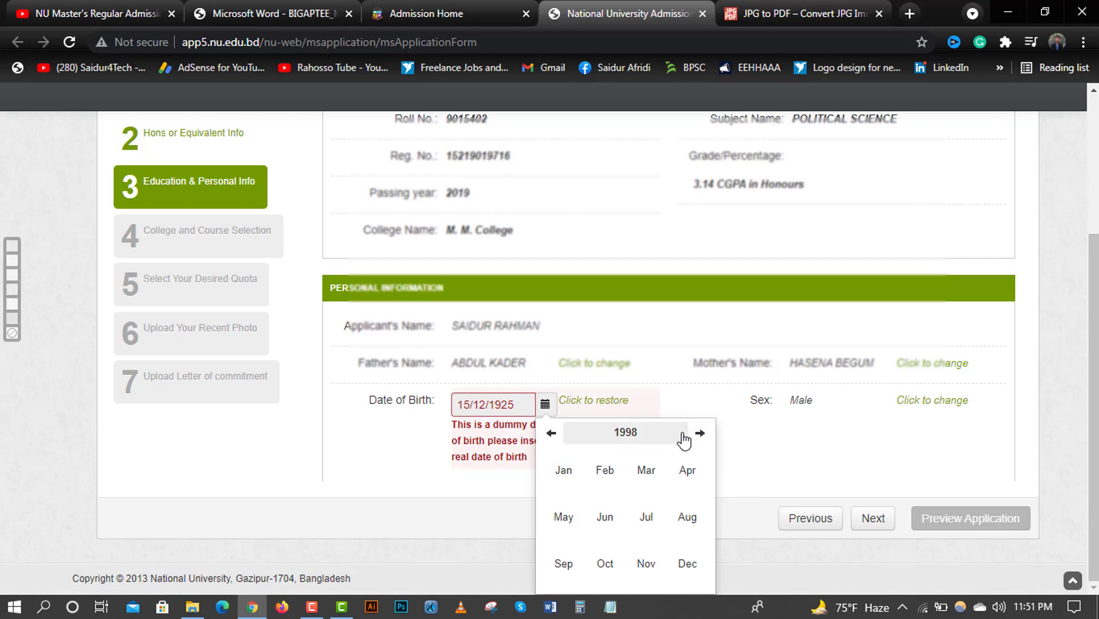
pyautogui.click(691, 520)
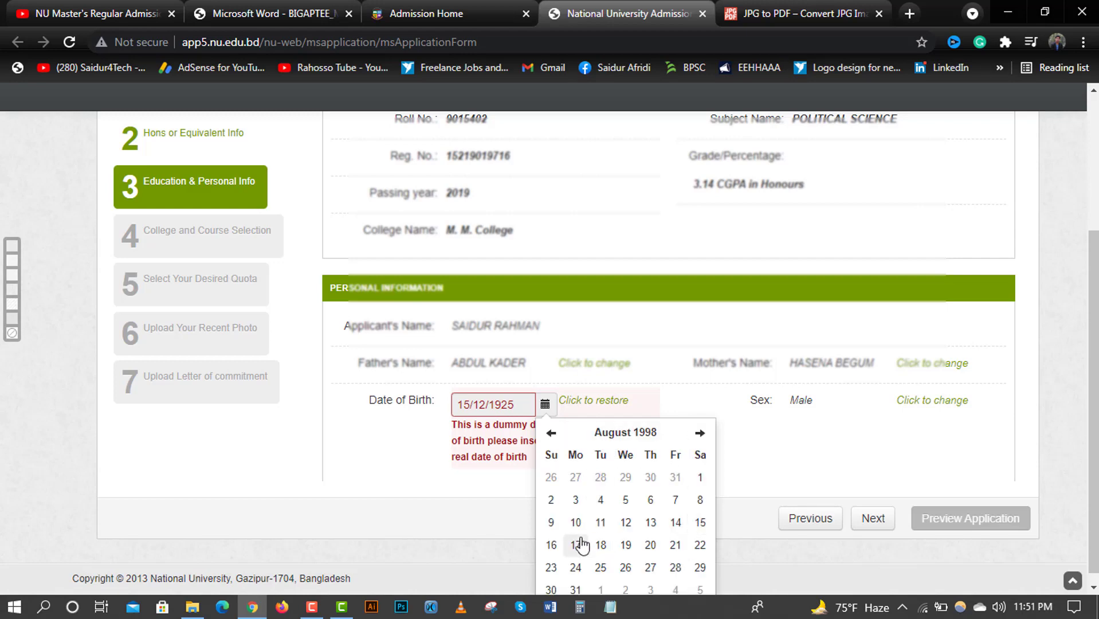
pyautogui.click(698, 522)
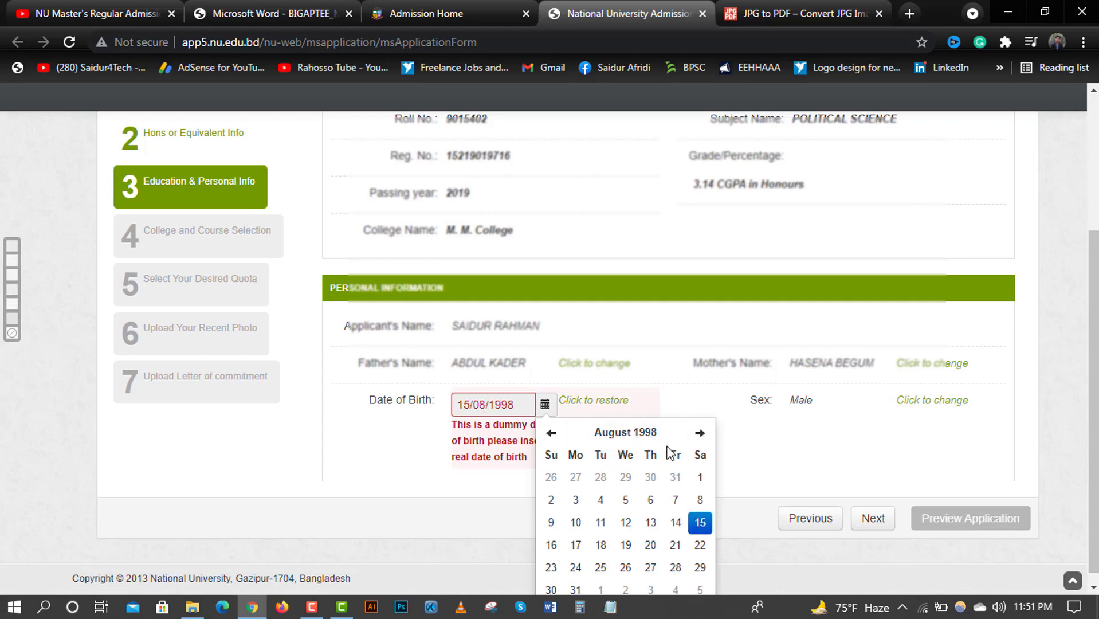
pyautogui.press('Escape')
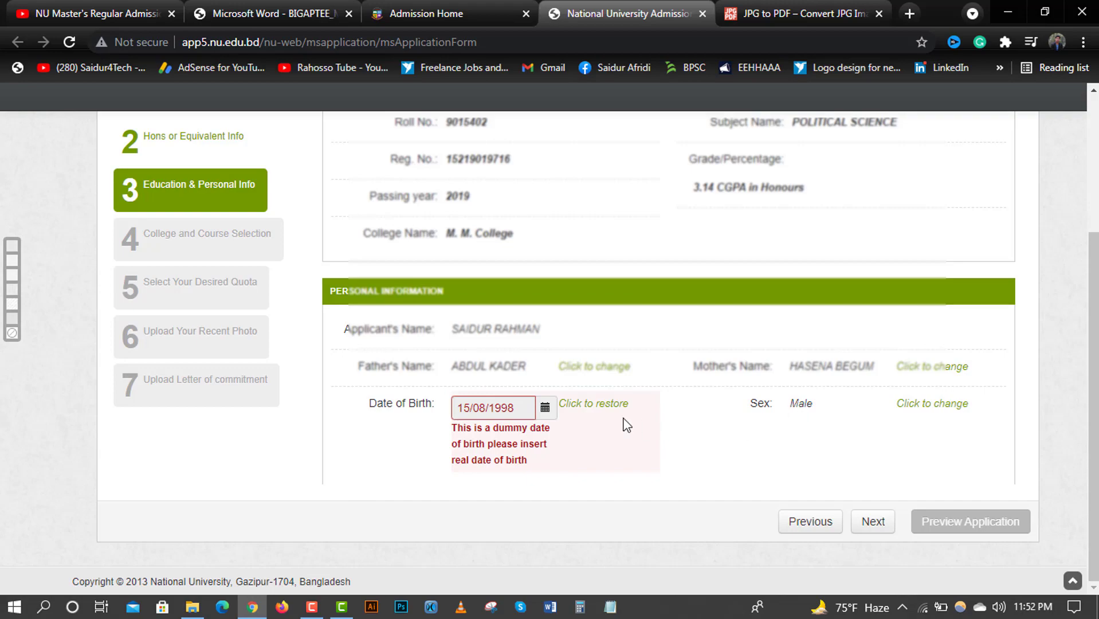
pyautogui.scroll(2, 710, 453)
pyautogui.scroll(-2, 710, 453)
pyautogui.scroll(3, 709, 452)
pyautogui.scroll(-3, 709, 453)
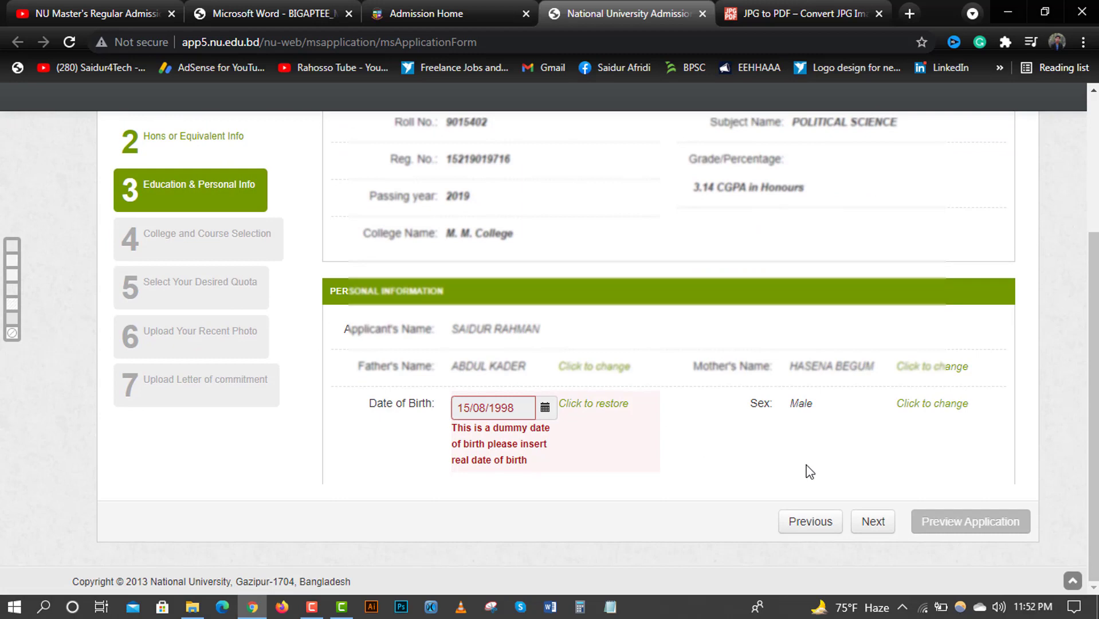
# - On College and Course Selection, choose division KHULNA, district JESSORE, and college M. M. College
pyautogui.click(874, 526)
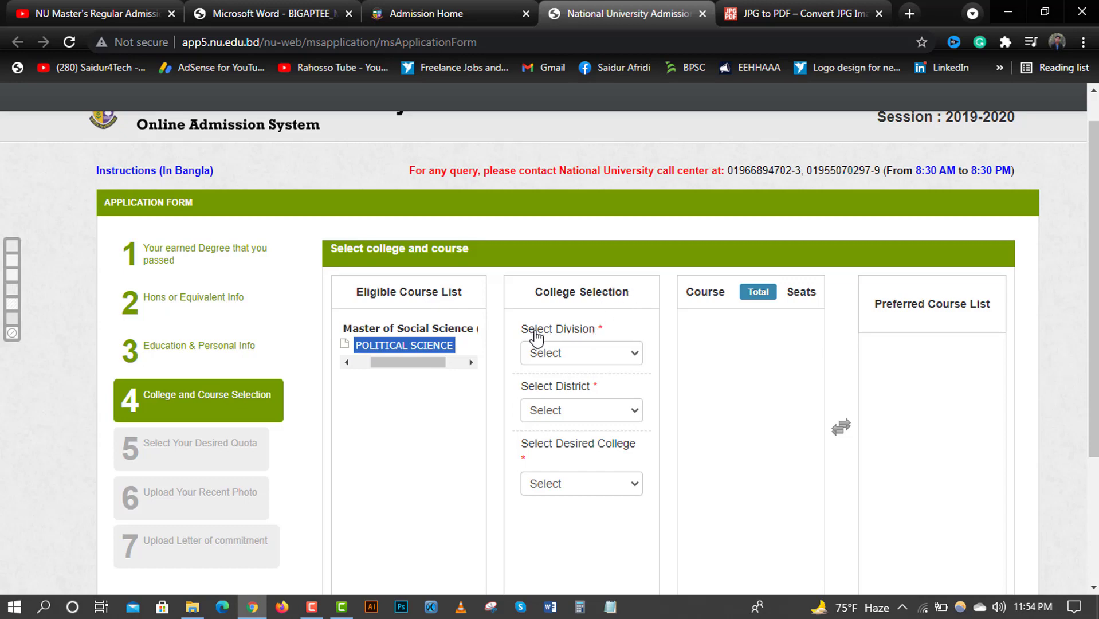
pyautogui.click(631, 361)
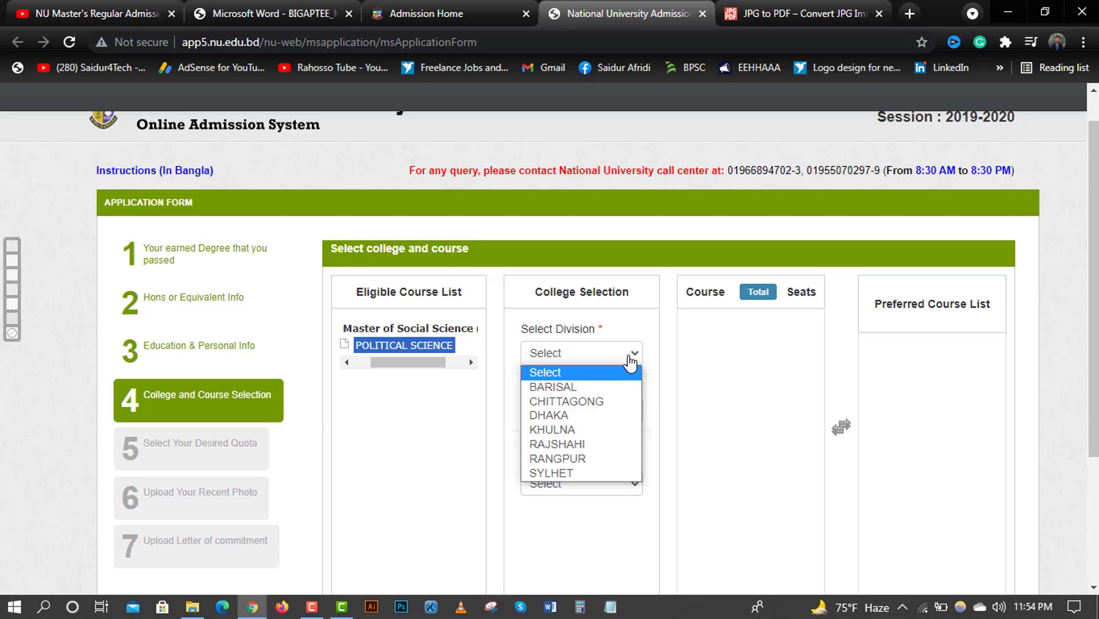
pyautogui.click(551, 439)
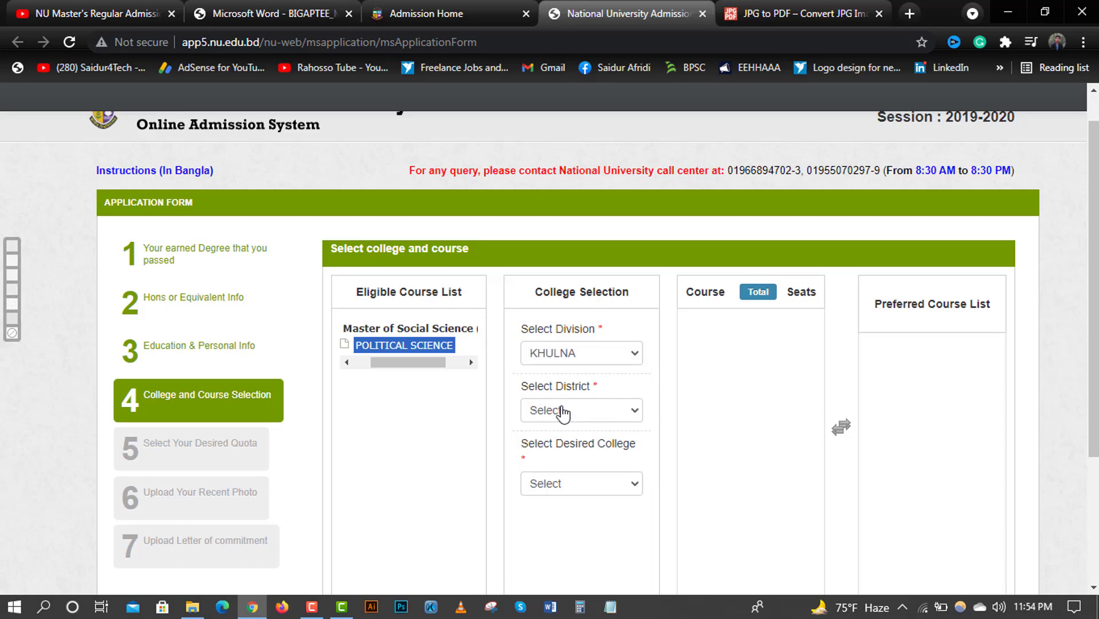
pyautogui.click(636, 414)
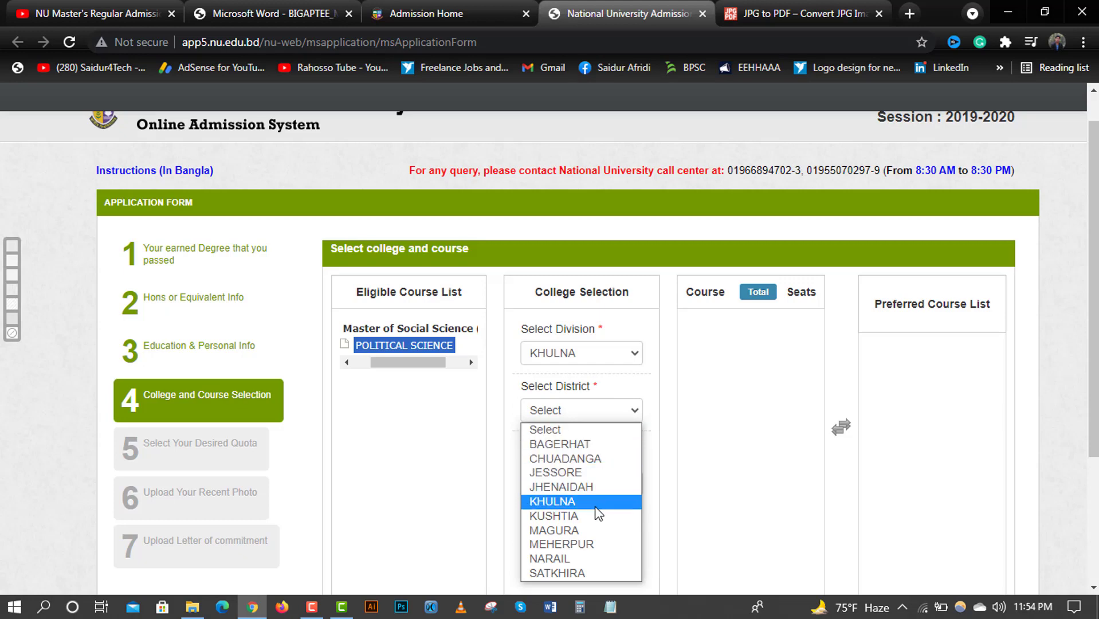
pyautogui.click(570, 473)
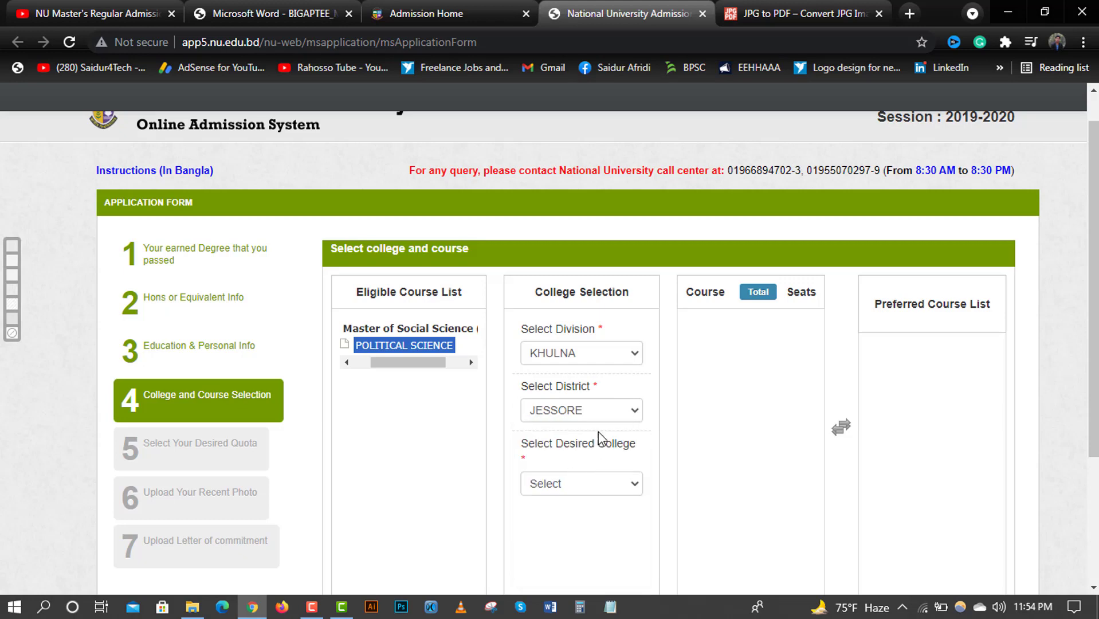
pyautogui.scroll(-1, 533, 381)
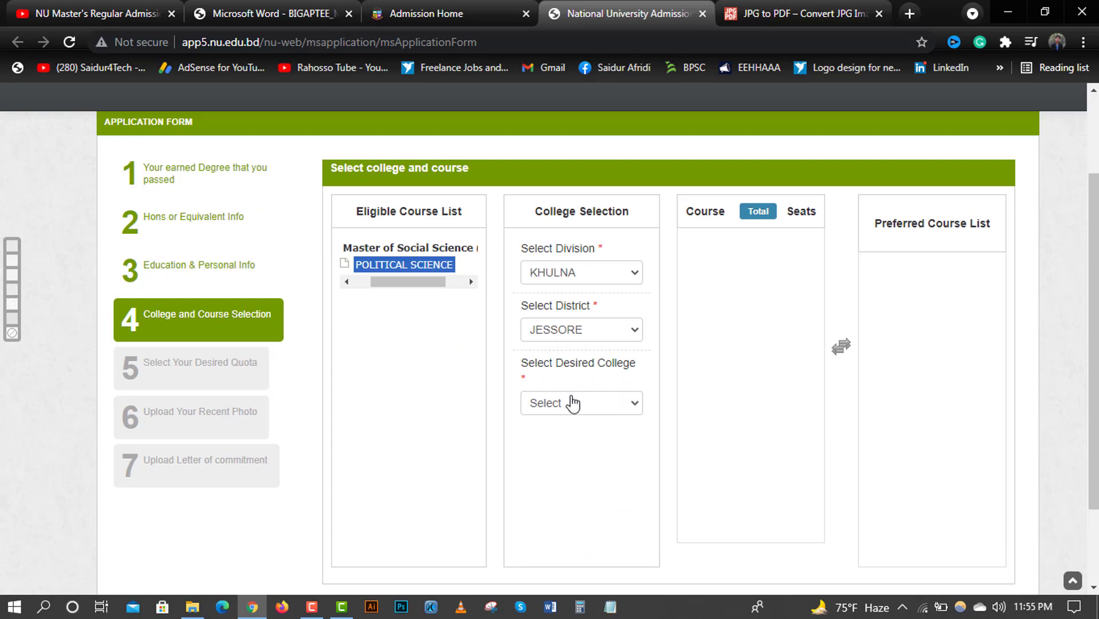
pyautogui.click(642, 408)
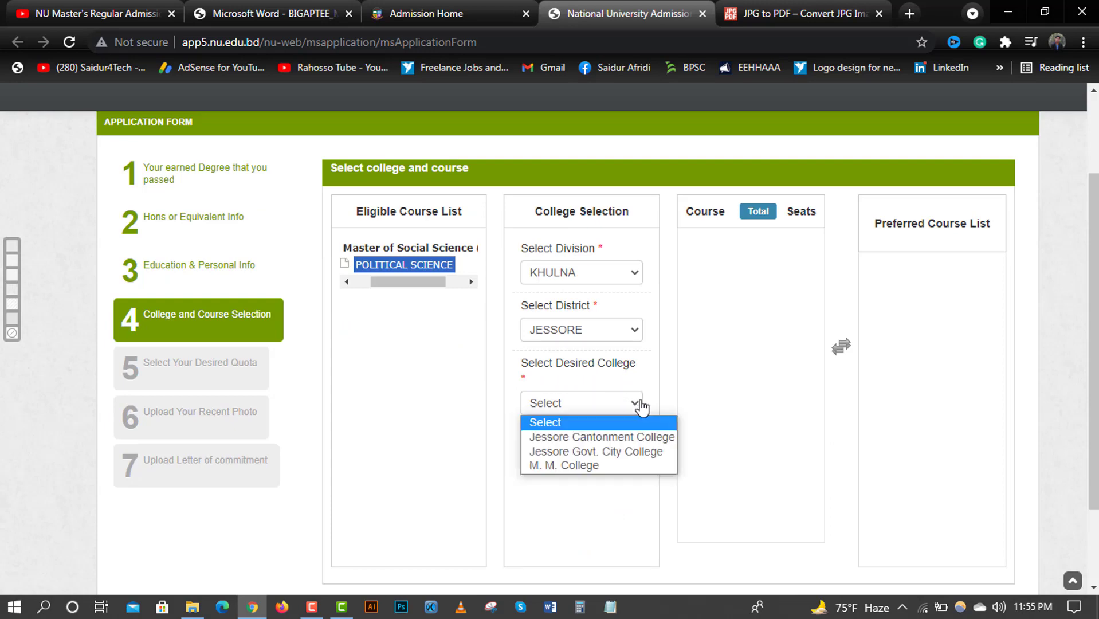
pyautogui.click(566, 467)
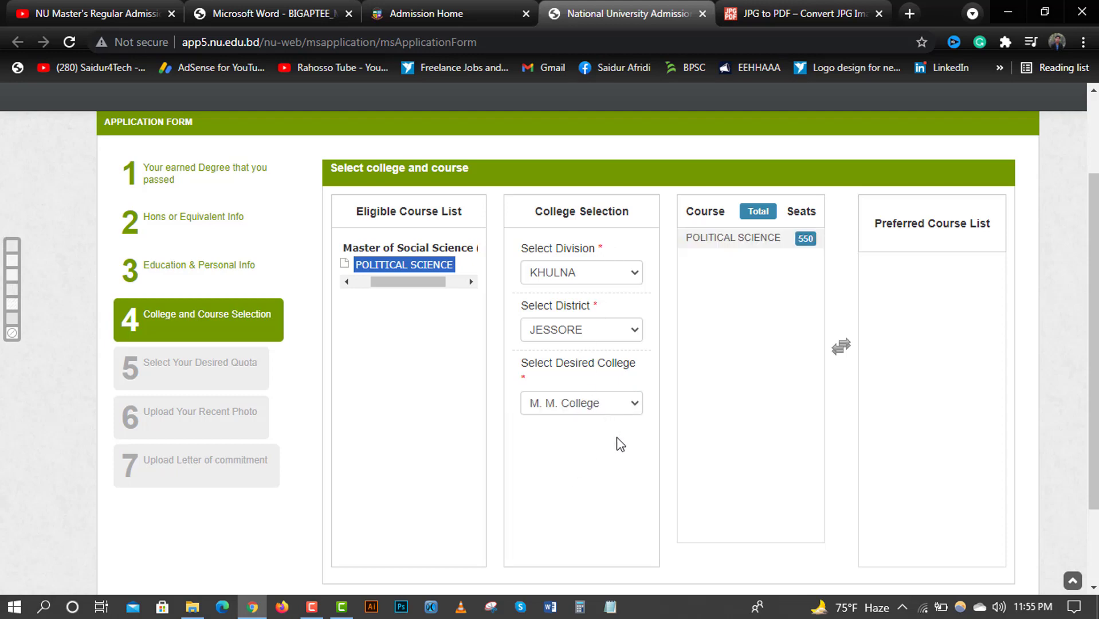
pyautogui.scroll(2, 620, 444)
# - Add POLITICAL SCIENCE from the offered courses to the Preferred Course List
pyautogui.click(701, 318)
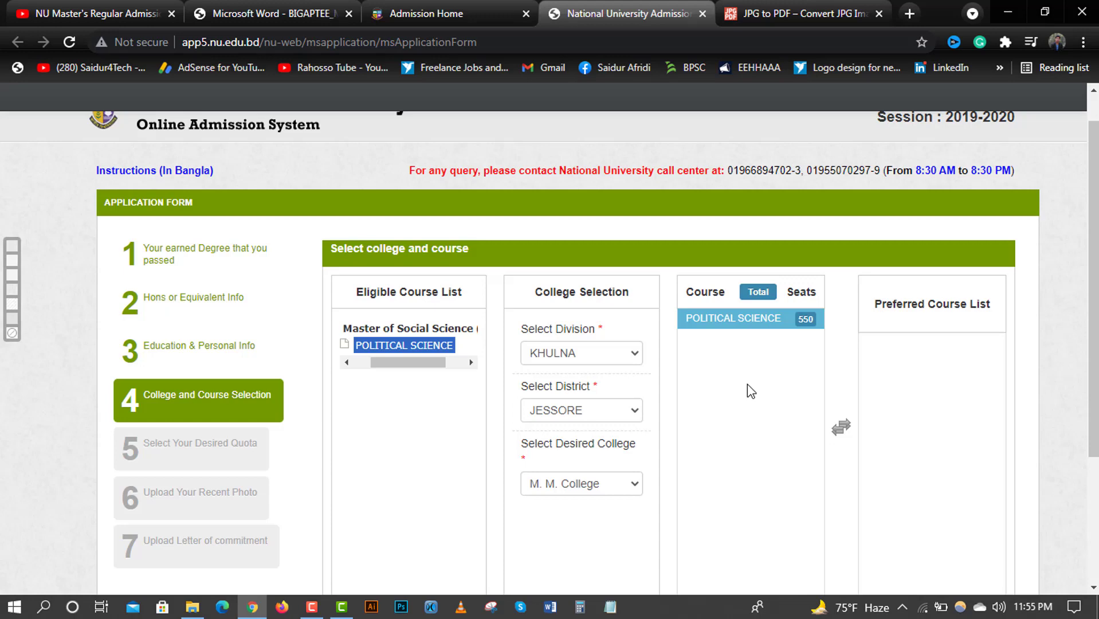
pyautogui.scroll(-2, 747, 384)
pyautogui.scroll(2, 762, 361)
pyautogui.click(724, 325)
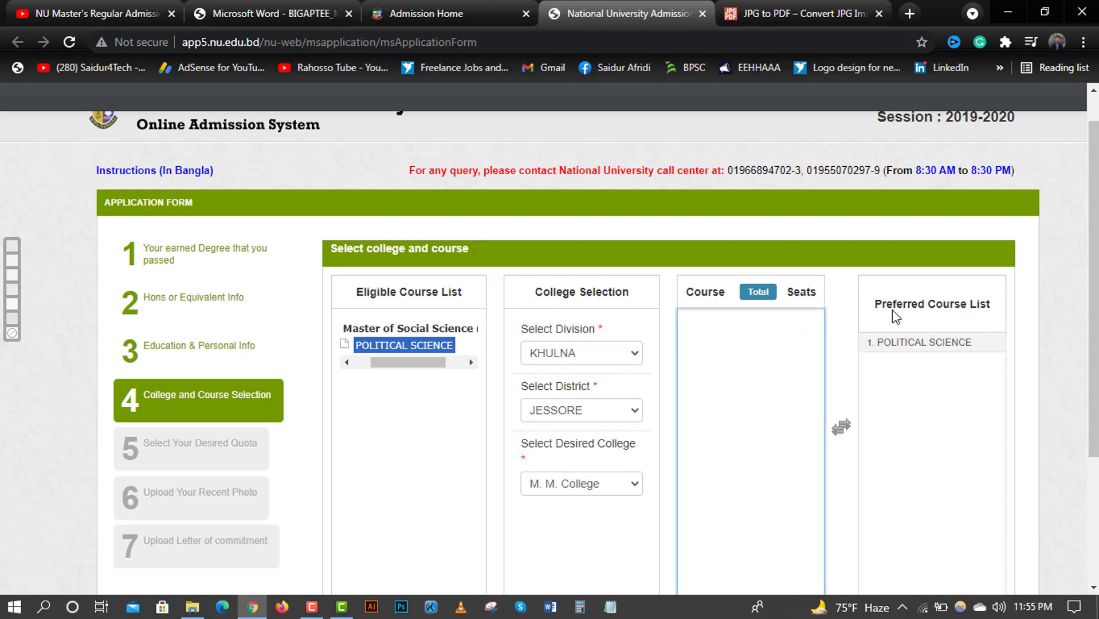
pyautogui.click(933, 346)
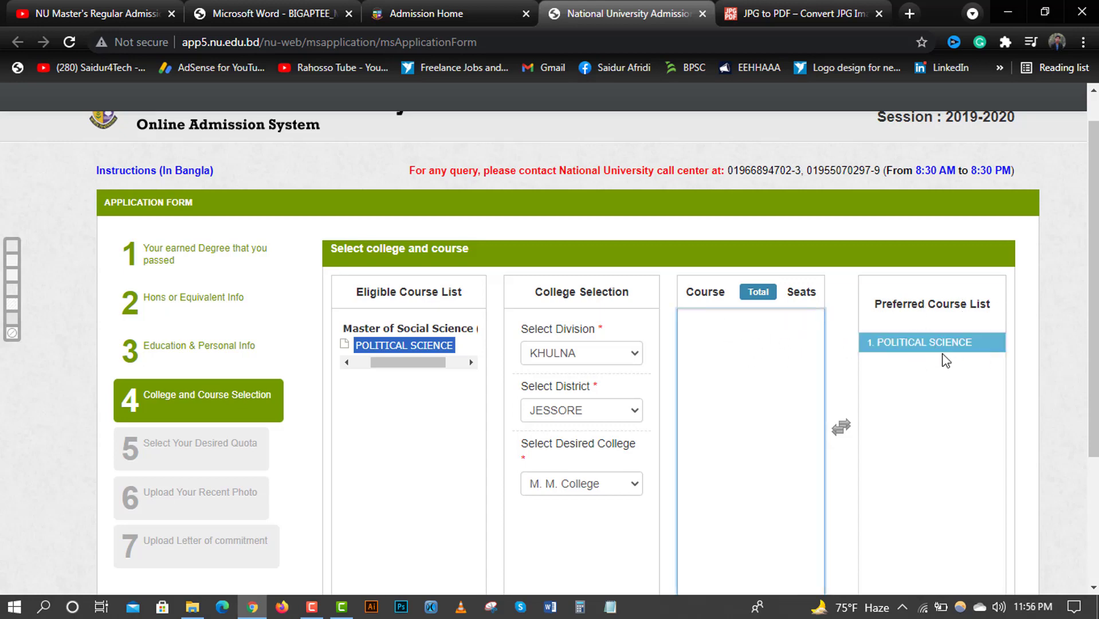
pyautogui.scroll(-1, 946, 360)
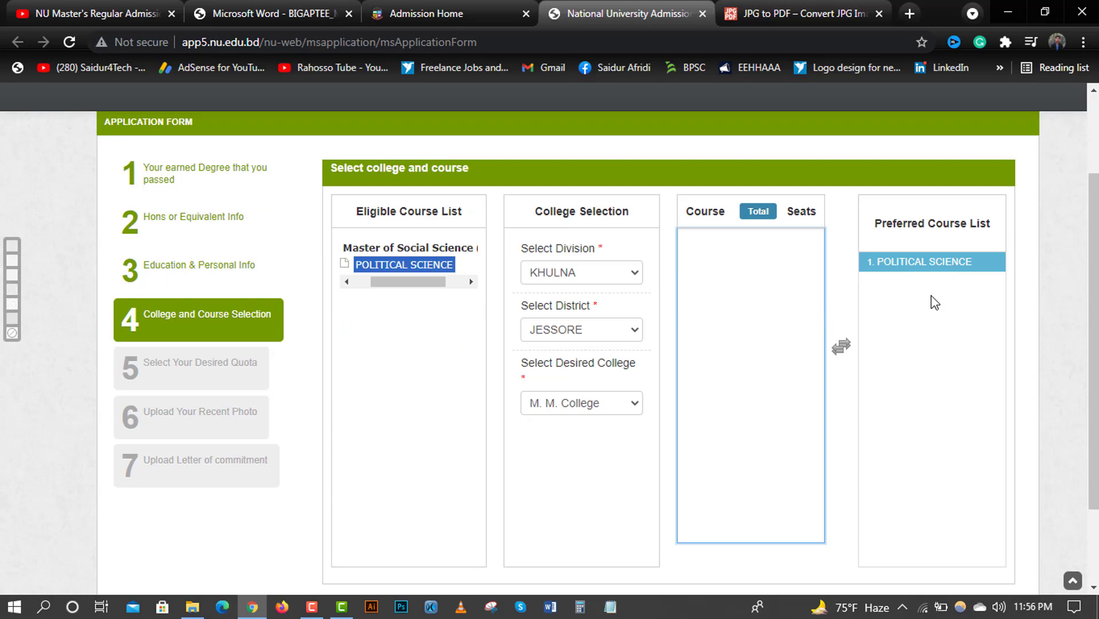
pyautogui.scroll(-2, 934, 302)
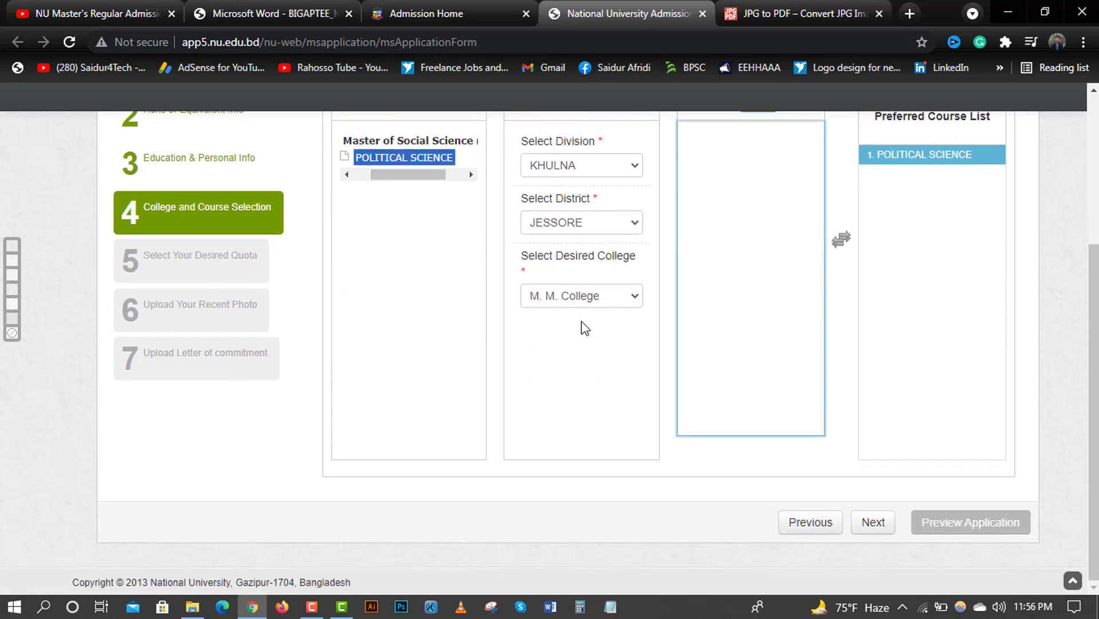
pyautogui.scroll(1, 750, 341)
pyautogui.scroll(-1, 823, 385)
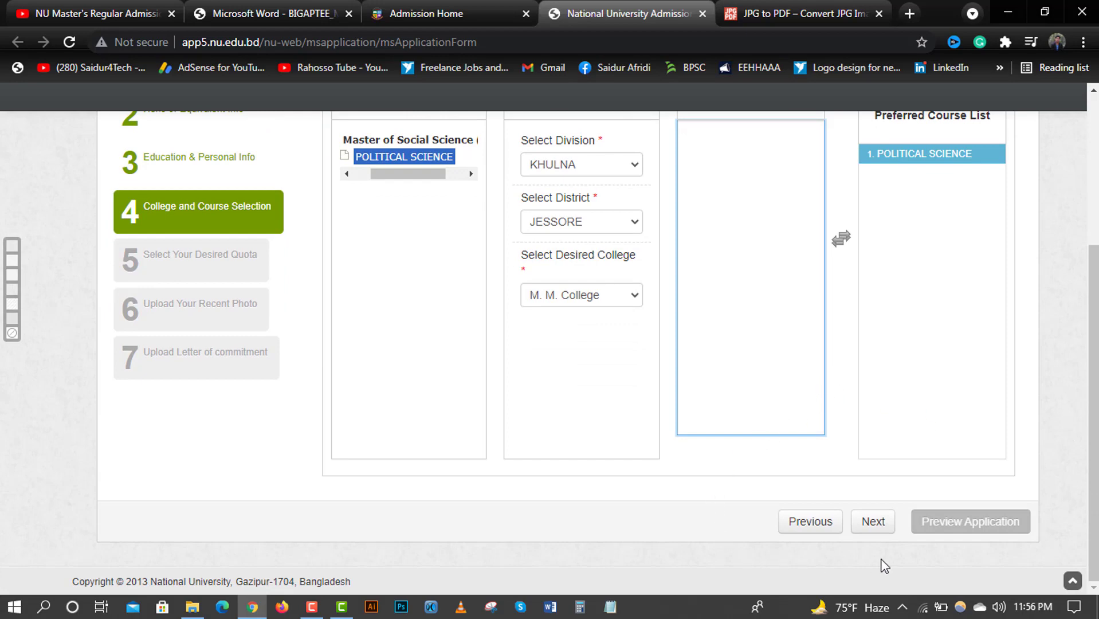
# - On the quota step, answer No to 'Do you want to Apply for Quota?' and continue to the photo step
pyautogui.click(872, 524)
pyautogui.scroll(1, 568, 480)
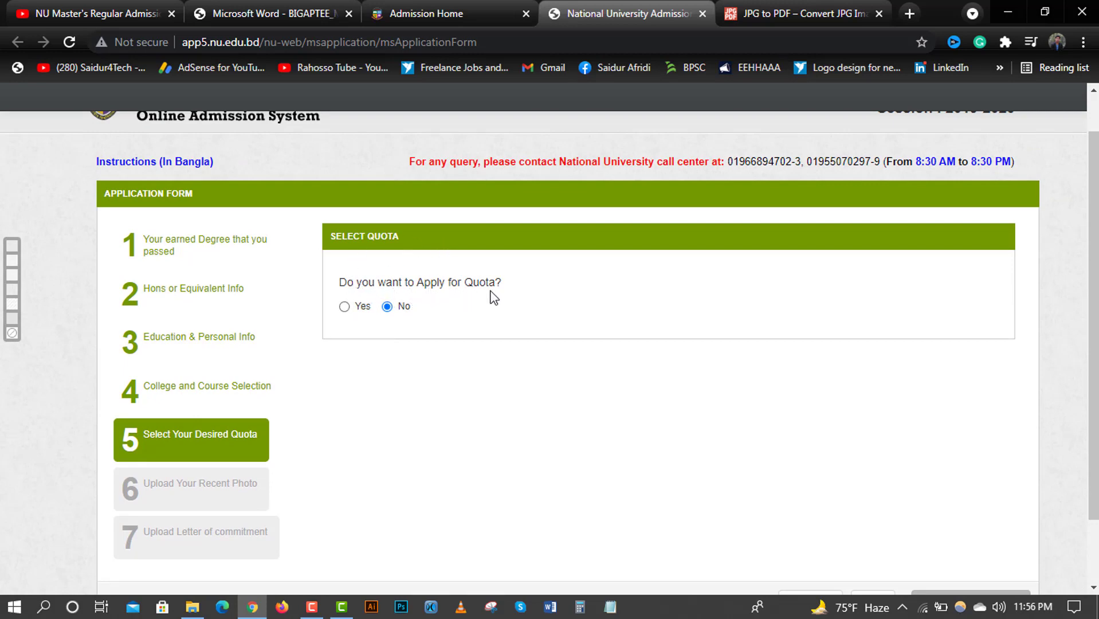
pyautogui.click(345, 308)
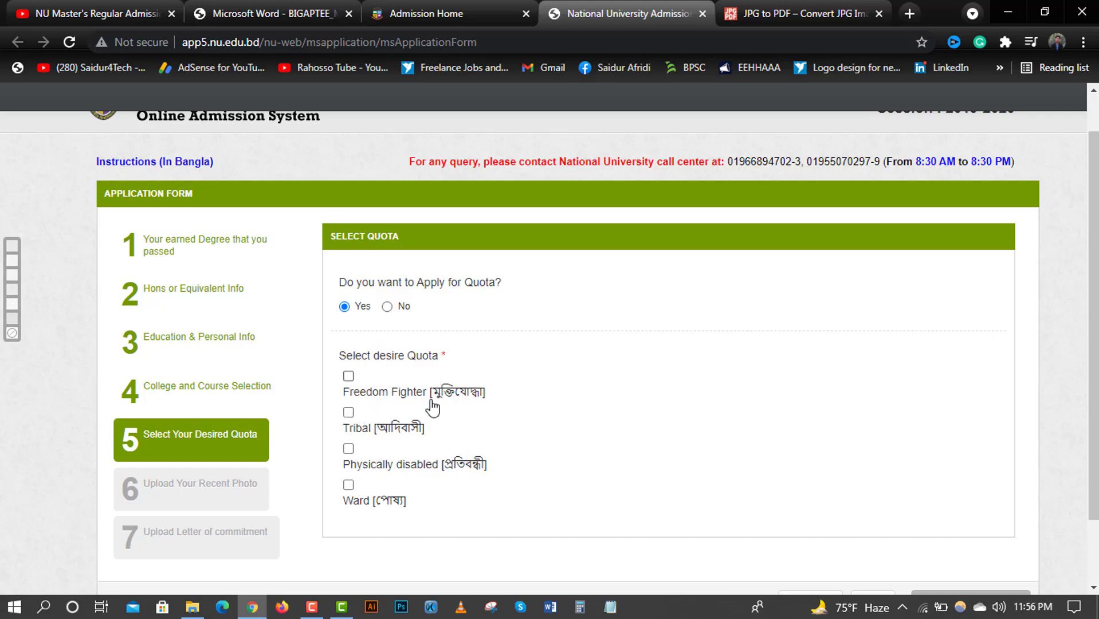
pyautogui.click(388, 307)
pyautogui.scroll(-2, 450, 345)
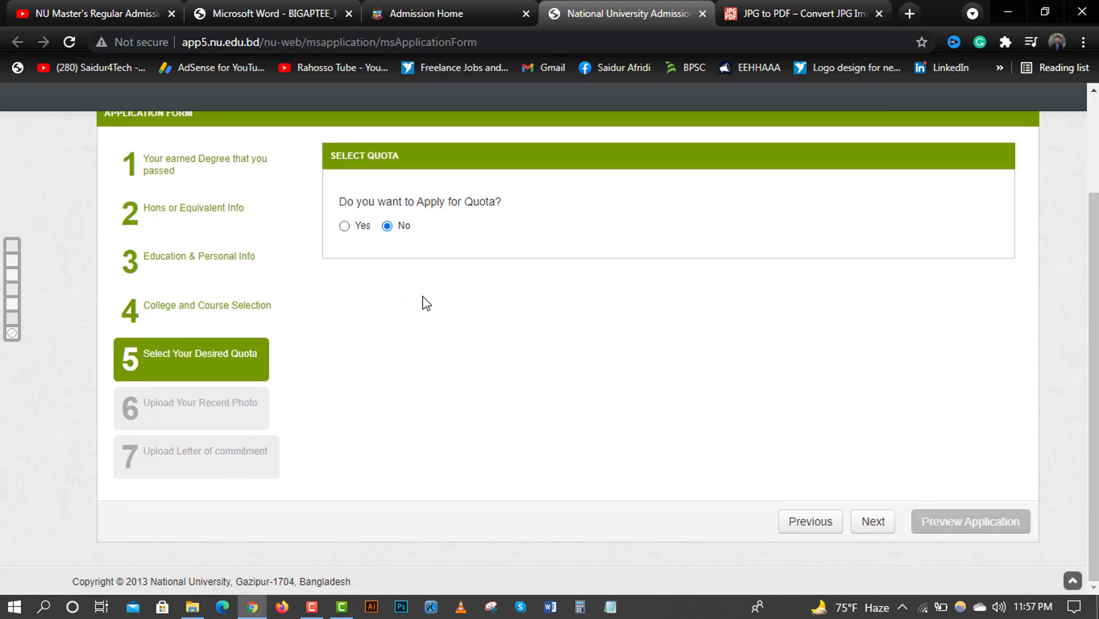
pyautogui.click(877, 521)
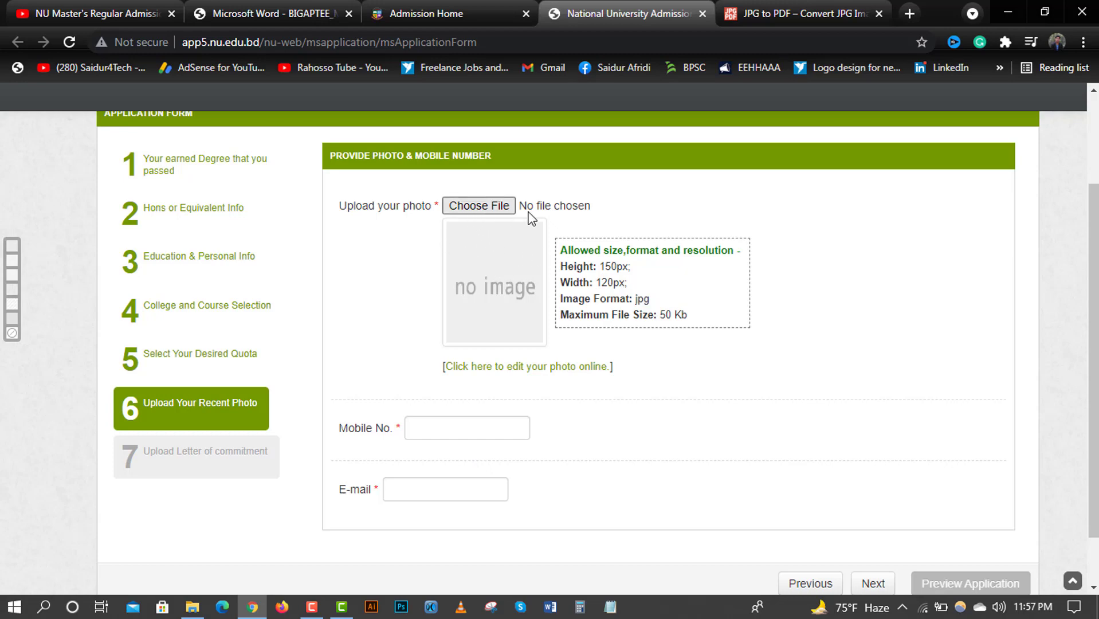
# - Upload Apply-Picture.jpg from the Masters Apply folder as the applicant's photo
pyautogui.click(488, 213)
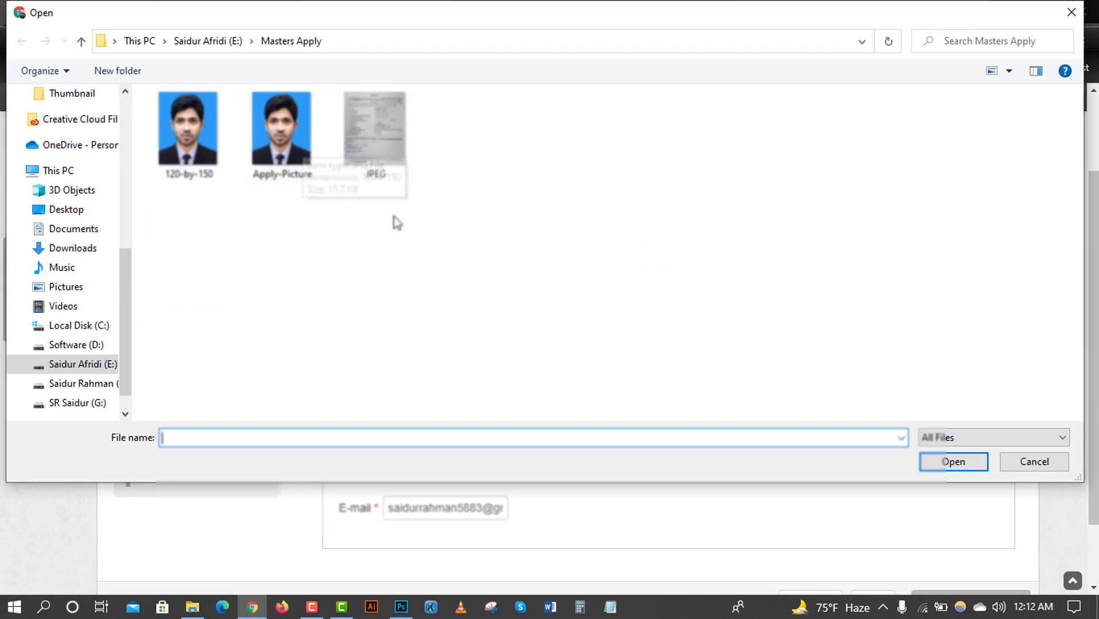
pyautogui.click(294, 136)
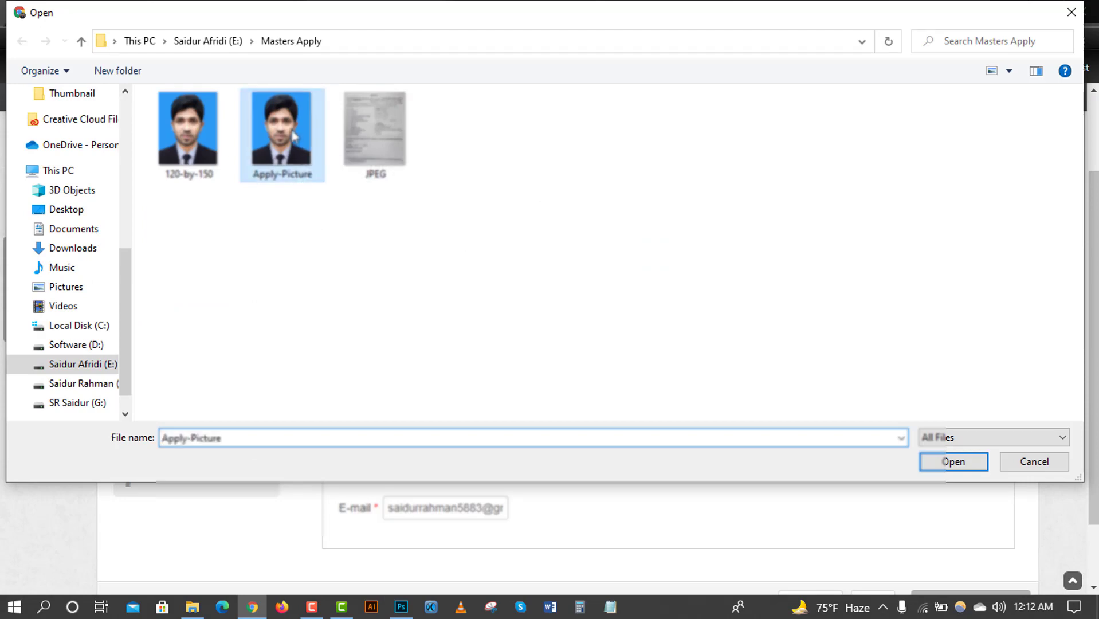
pyautogui.click(953, 462)
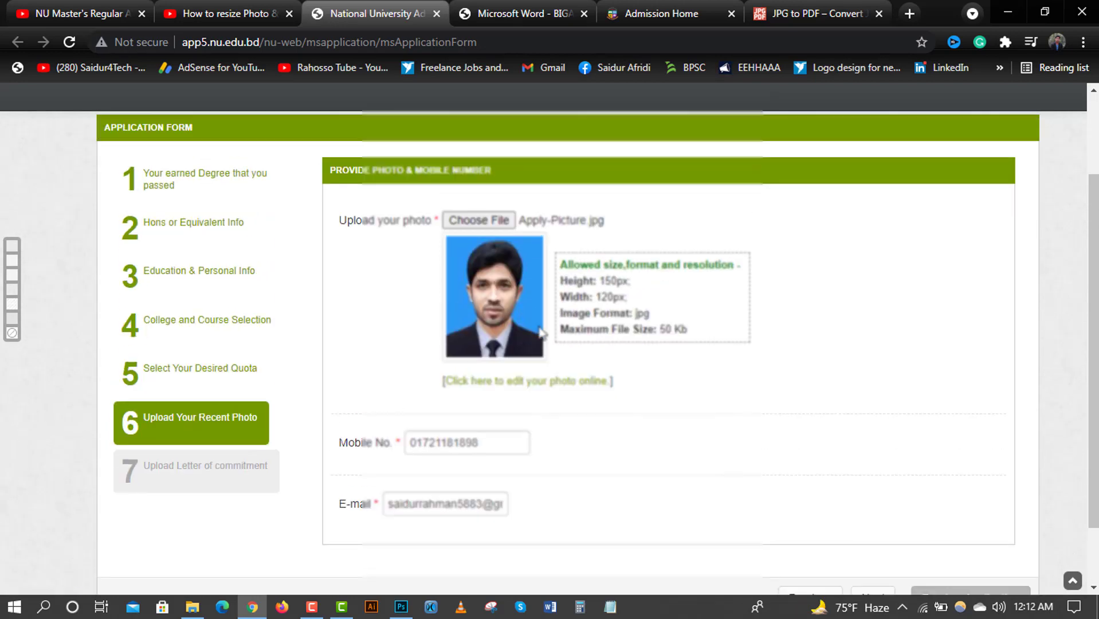
pyautogui.scroll(-2, 461, 356)
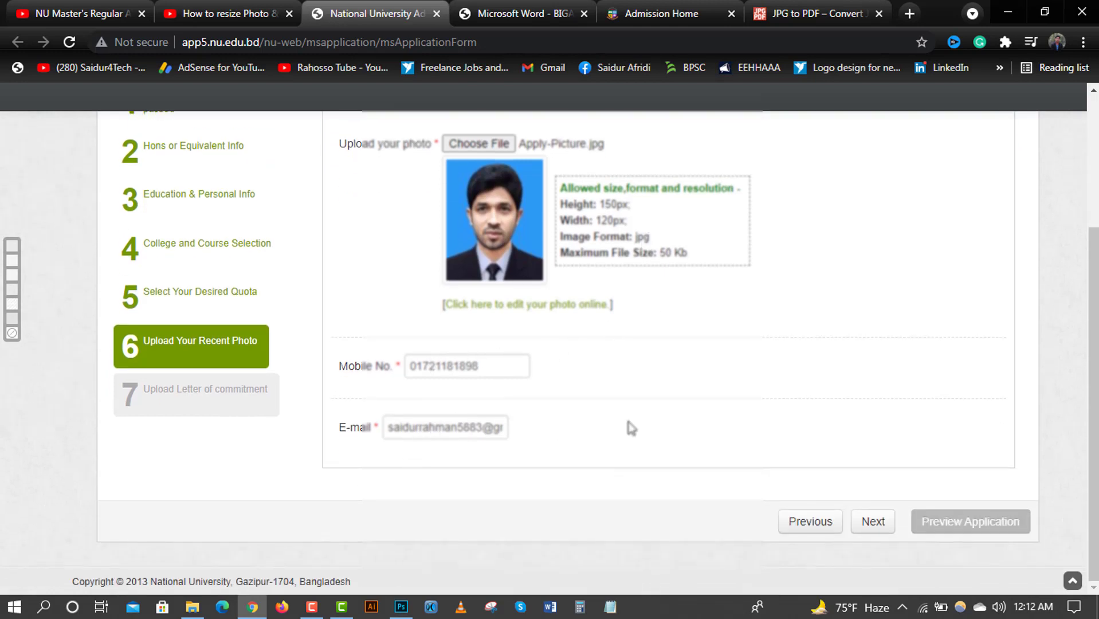
pyautogui.scroll(3, 631, 428)
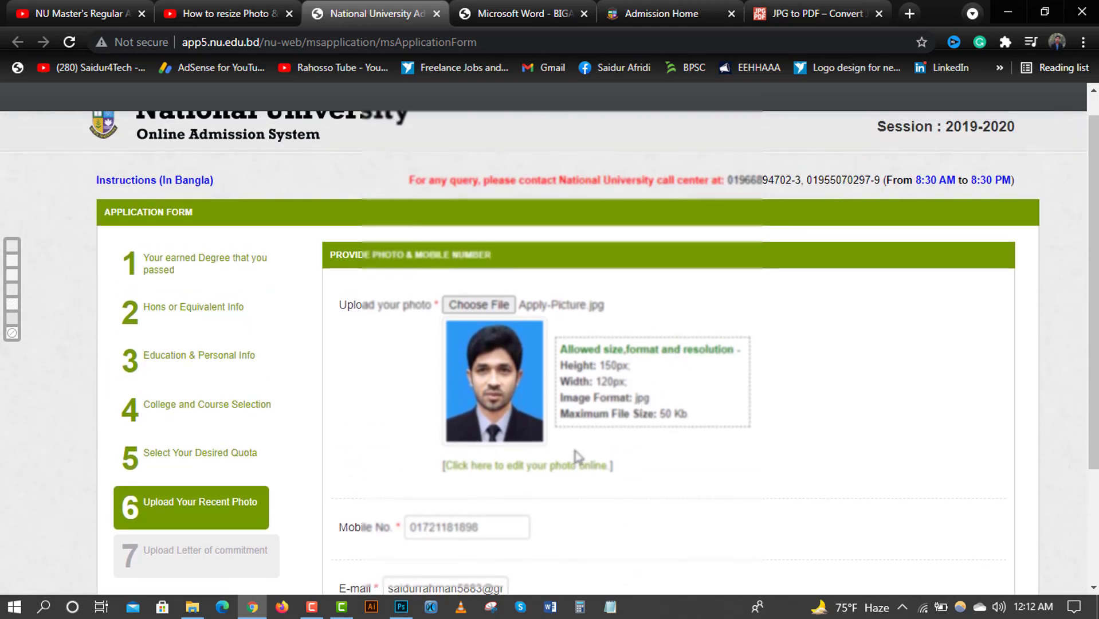
pyautogui.scroll(-3, 662, 456)
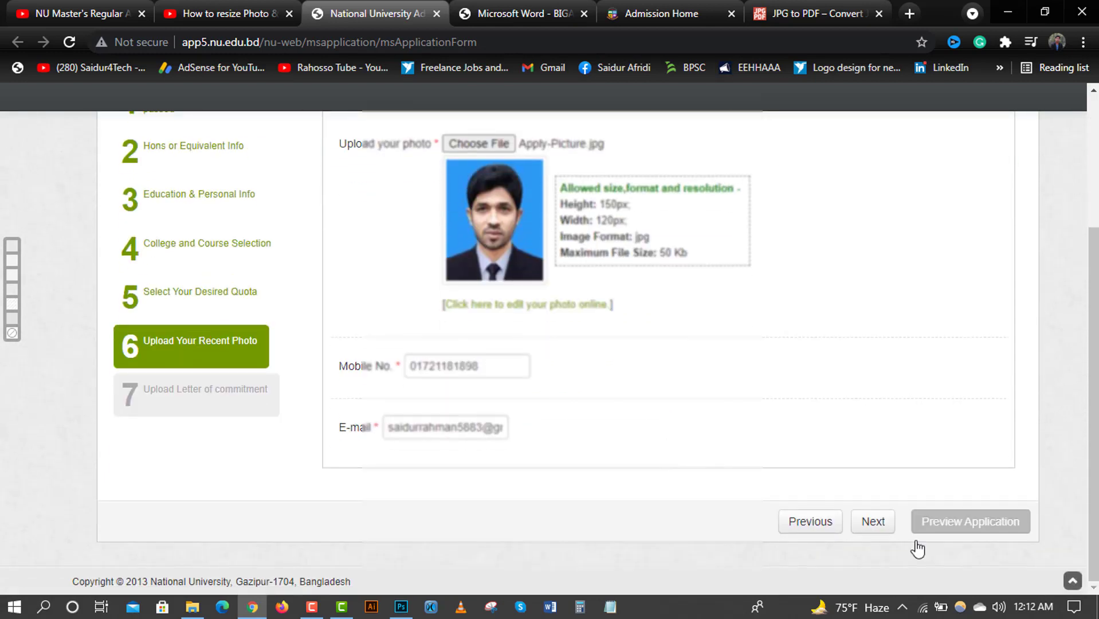
# - Go to step 7, Upload Letter of commitment, and open mf-ongikarma.pdf from Downloads
pyautogui.click(873, 532)
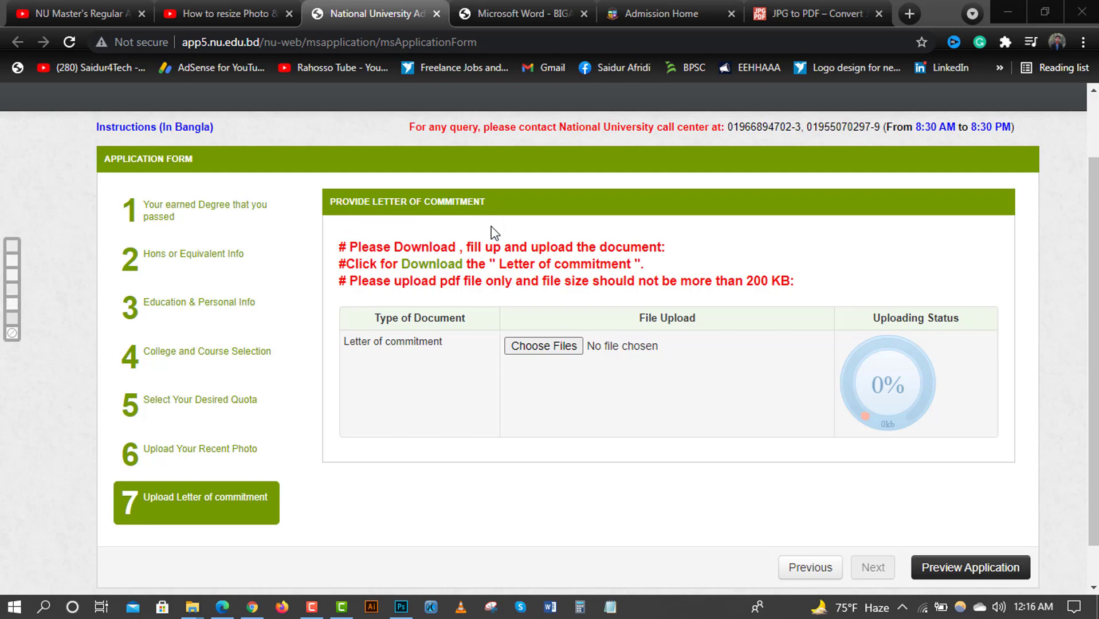
pyautogui.click(455, 265)
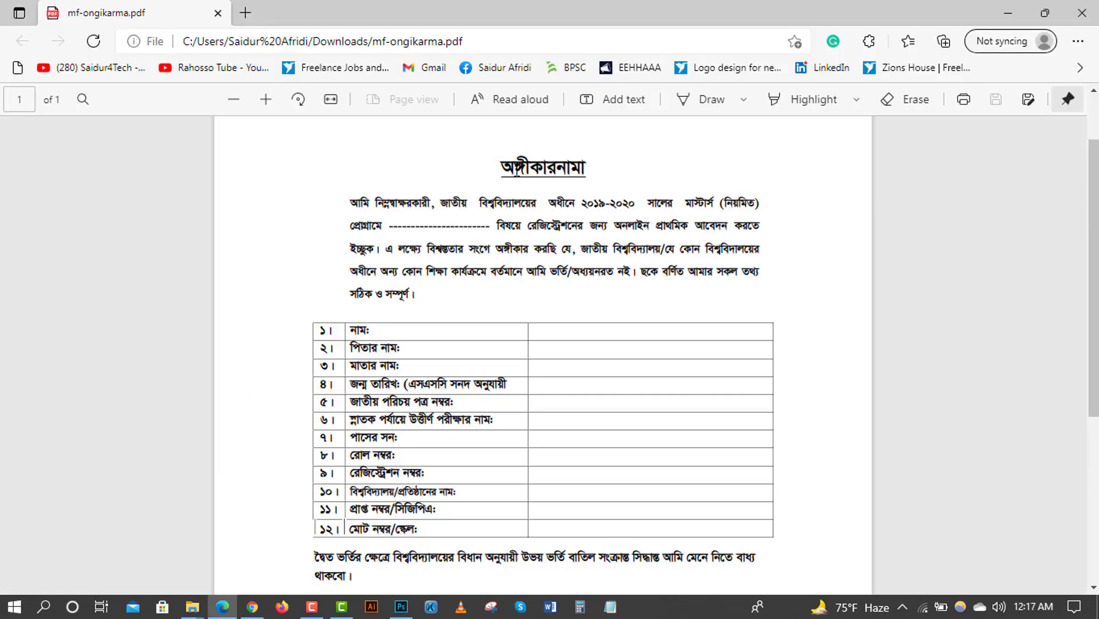
# - Read through the mf-ongikarma.pdf commitment letter in Edge, then minimize Edge to return to step 7
pyautogui.moveTo(516, 170); pyautogui.dragTo(612, 182)
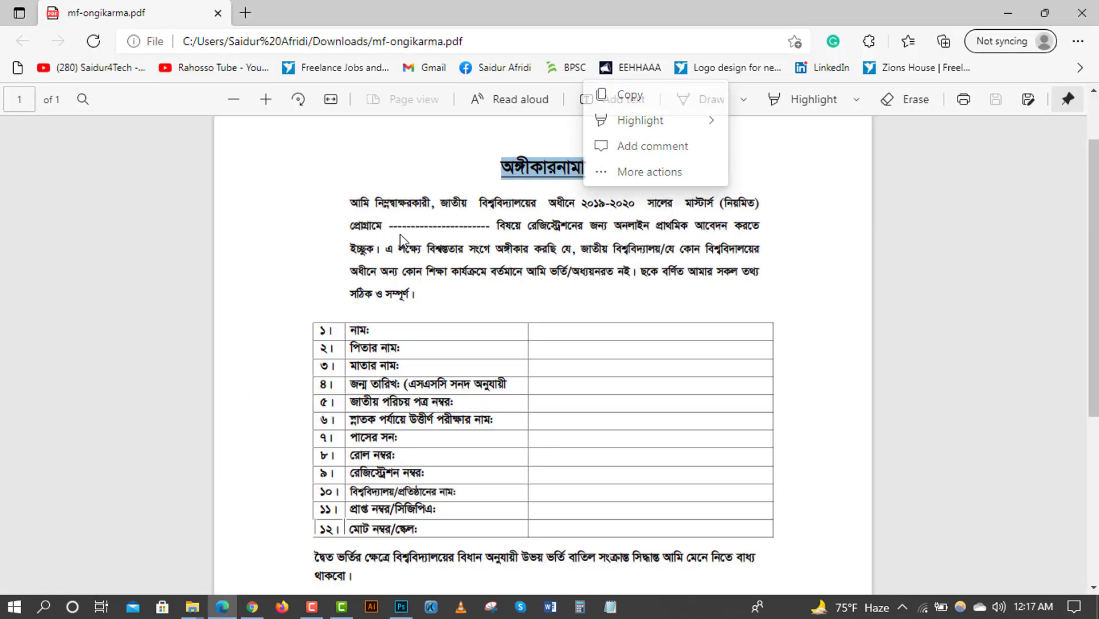
pyautogui.scroll(-1, 471, 421)
pyautogui.scroll(1, 471, 420)
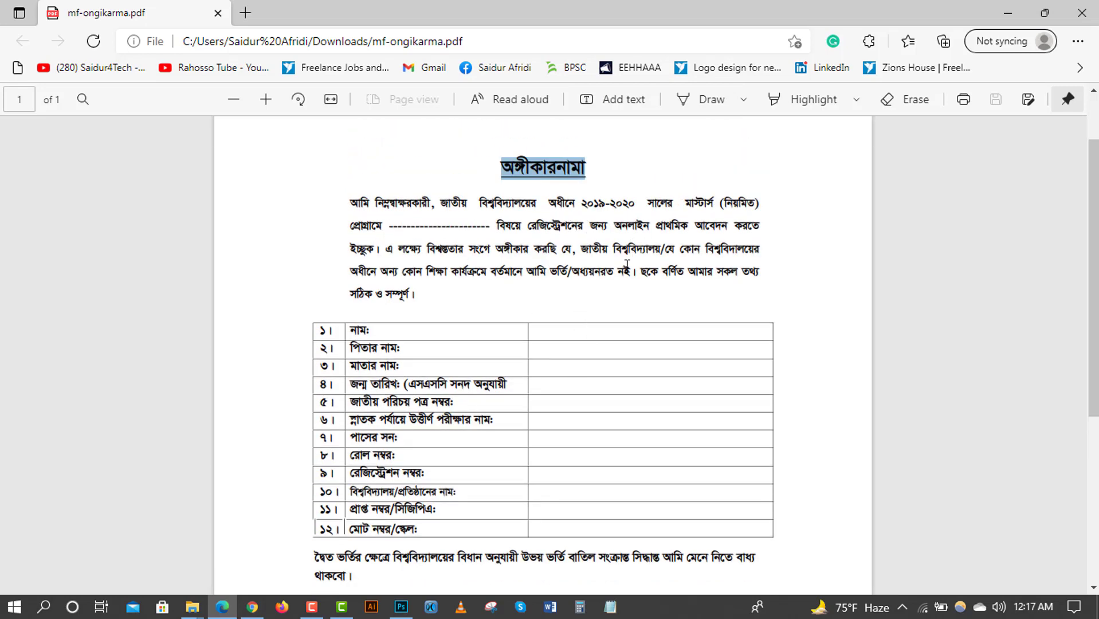
pyautogui.scroll(-2, 601, 302)
pyautogui.scroll(2, 602, 302)
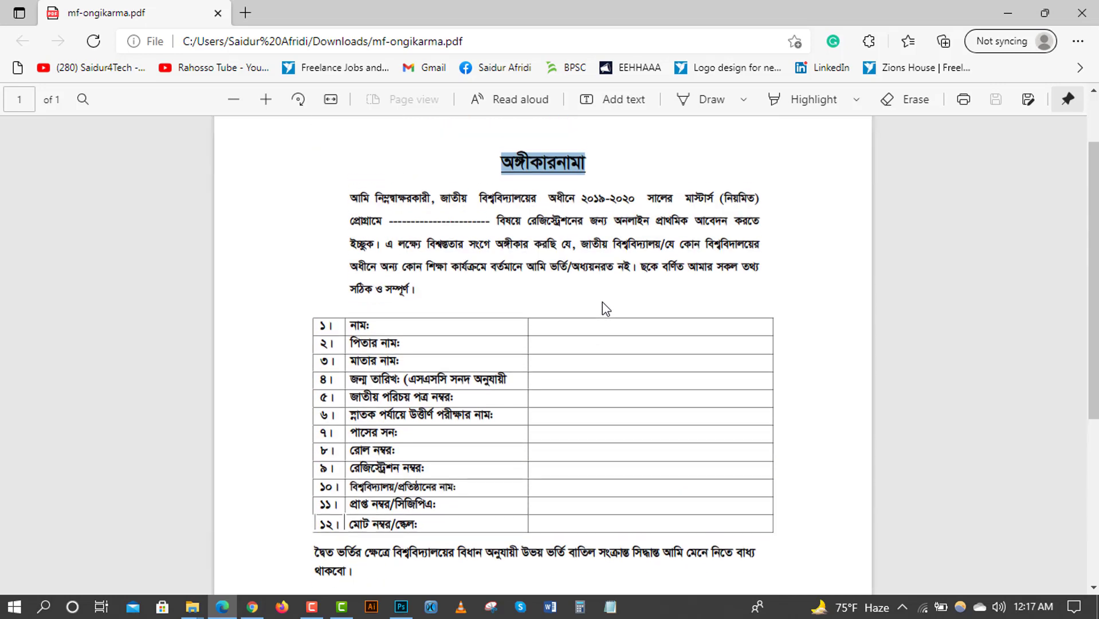
pyautogui.click(630, 269)
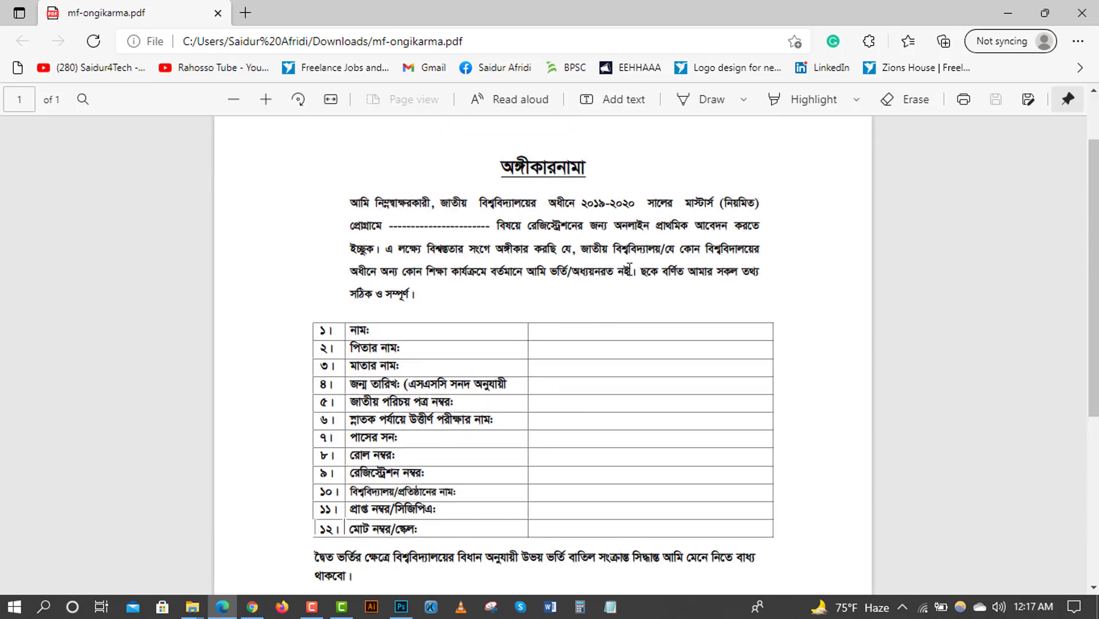
pyautogui.scroll(-1, 630, 269)
pyautogui.scroll(1, 629, 267)
pyautogui.scroll(-1, 614, 448)
pyautogui.scroll(1, 588, 400)
pyautogui.click(996, 15)
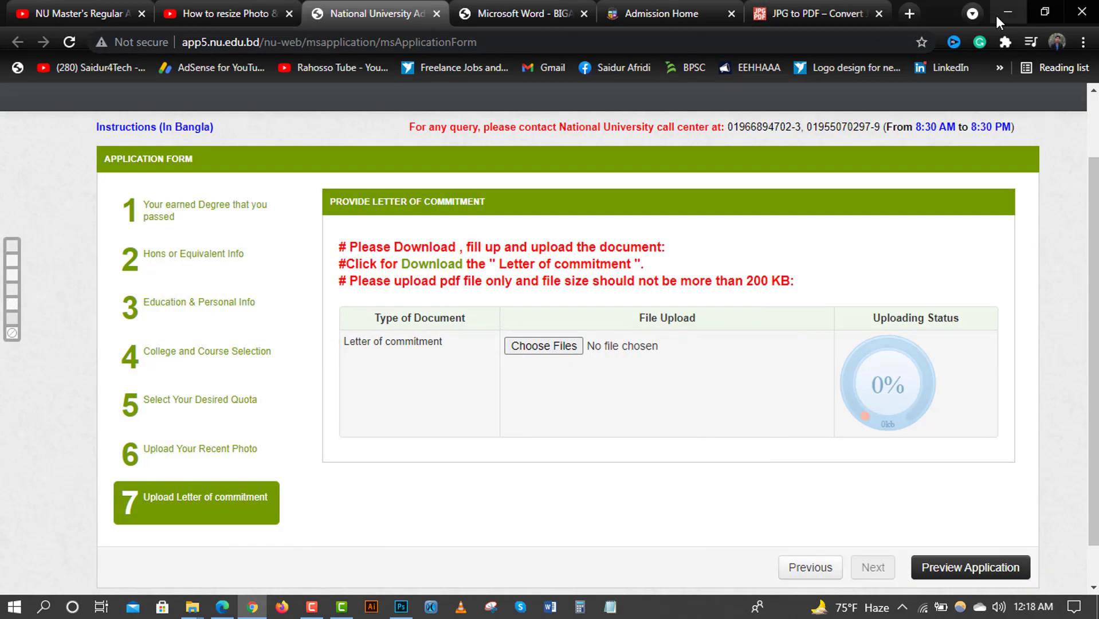
# - Upload JPEG.jpg from the Masters Apply folder to jpg2pdf.com for conversion to PDF
pyautogui.click(817, 13)
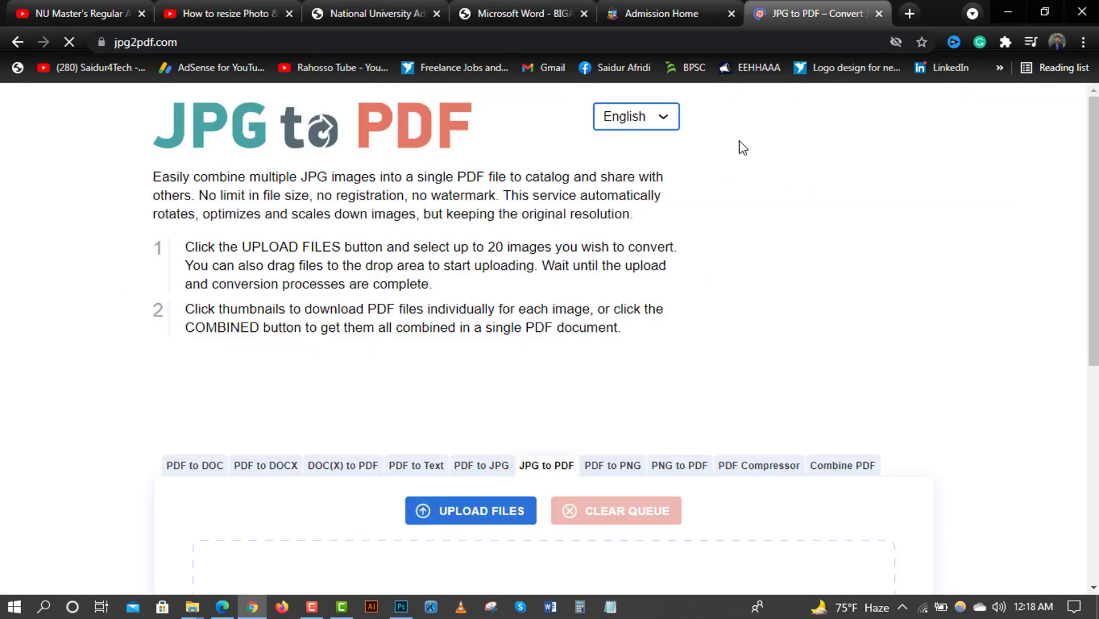
pyautogui.click(187, 42)
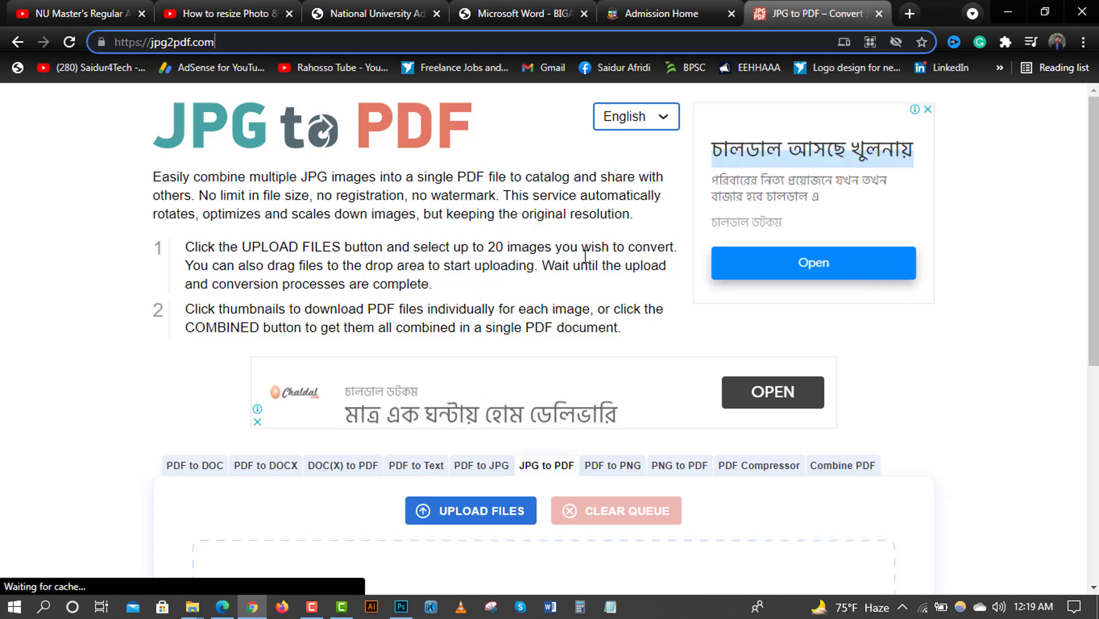
pyautogui.scroll(-3, 585, 258)
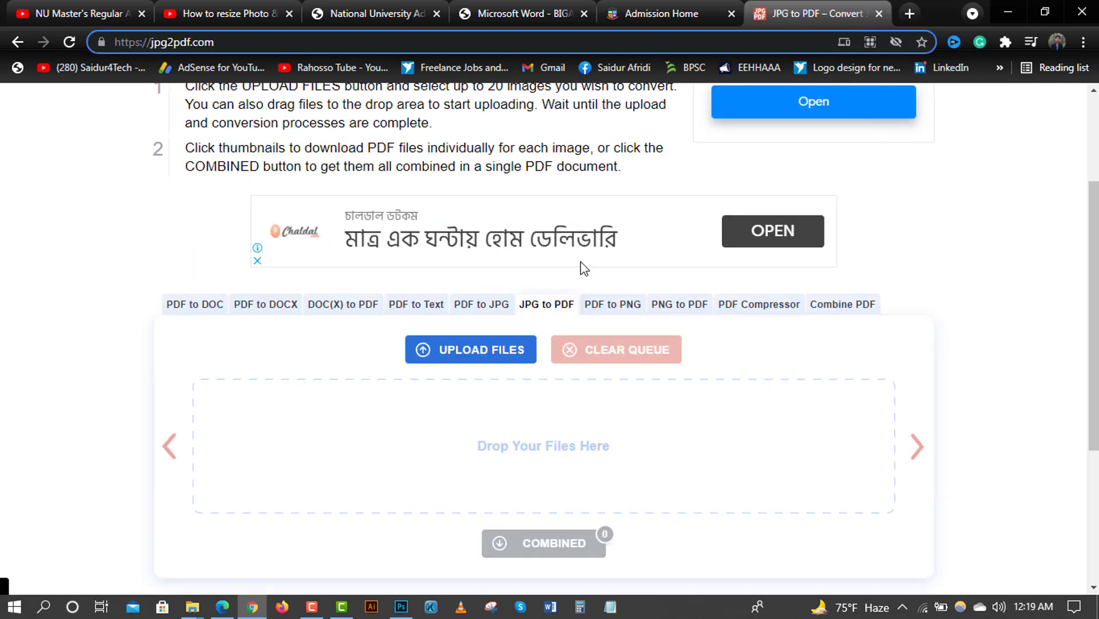
pyautogui.click(485, 352)
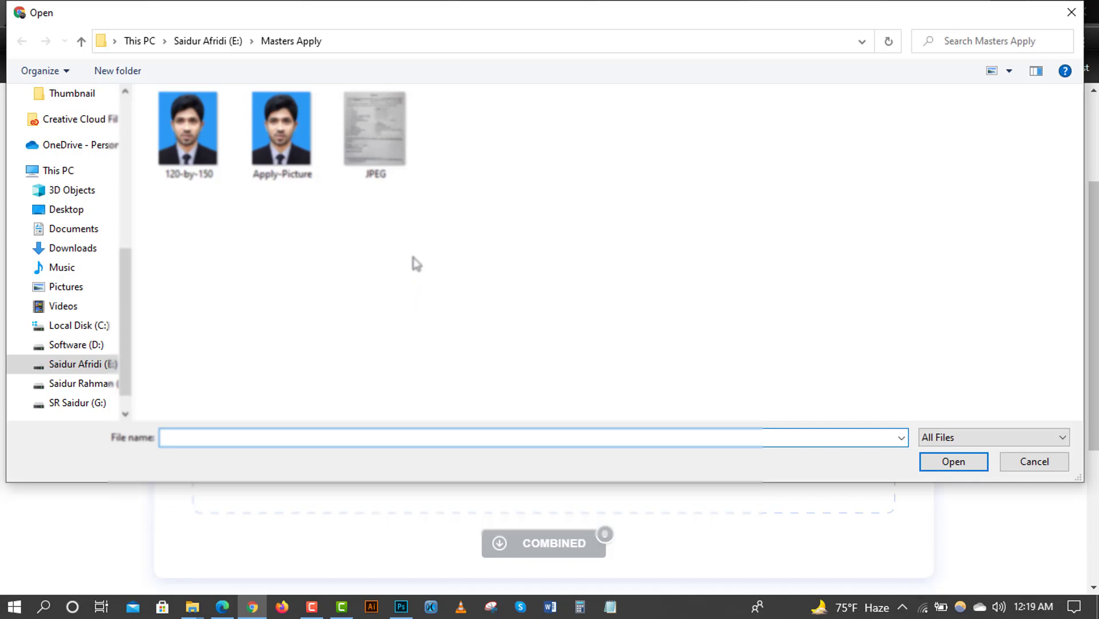
pyautogui.click(374, 142)
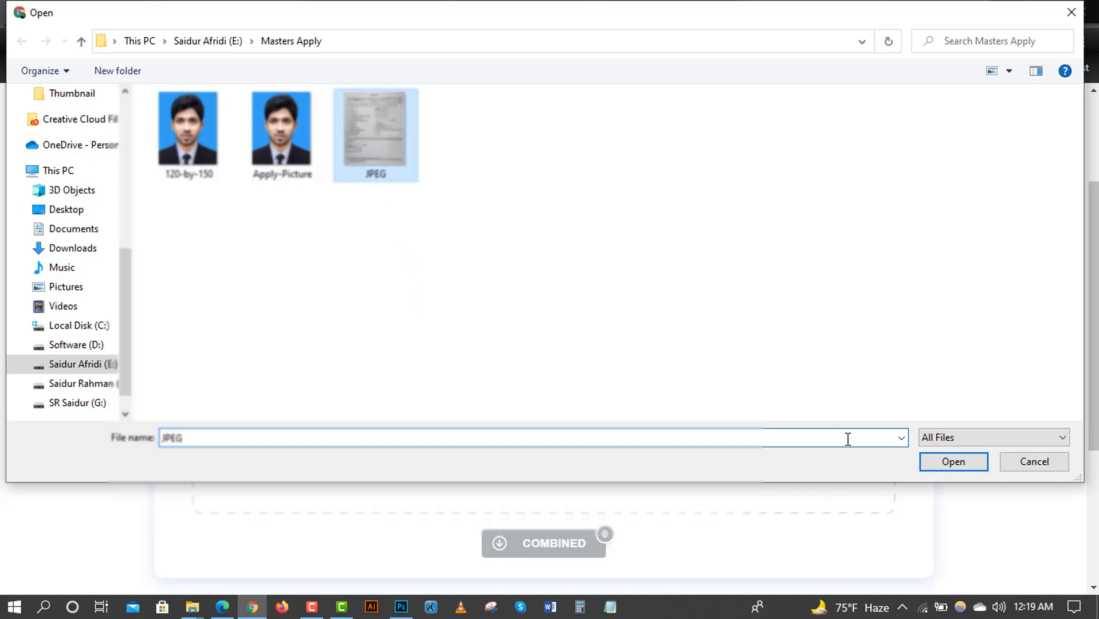
pyautogui.click(946, 462)
pyautogui.scroll(-1, 540, 411)
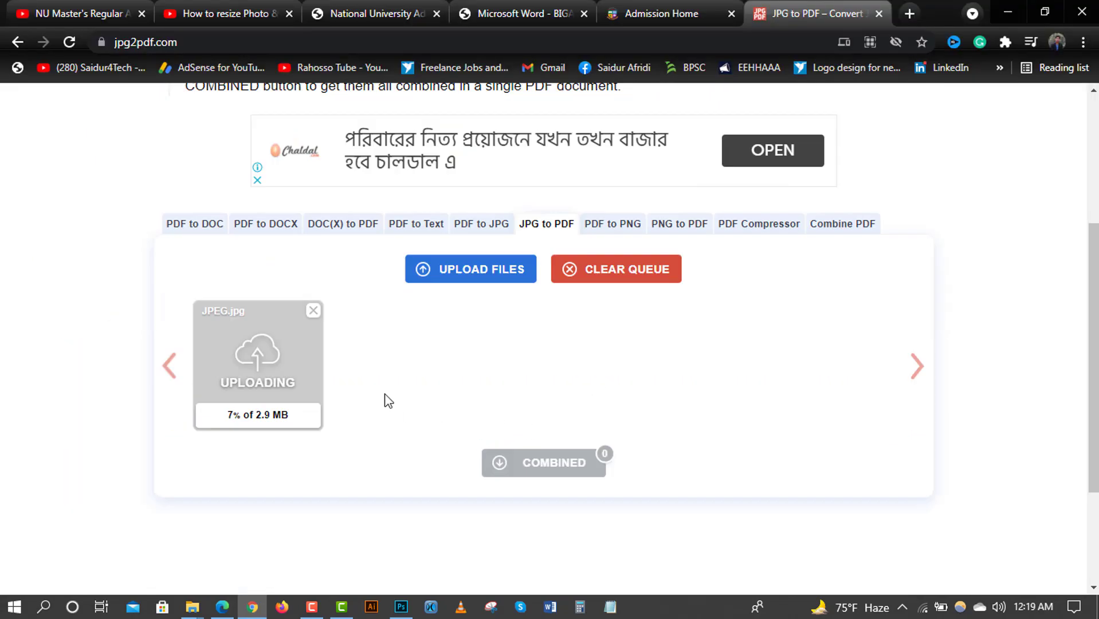